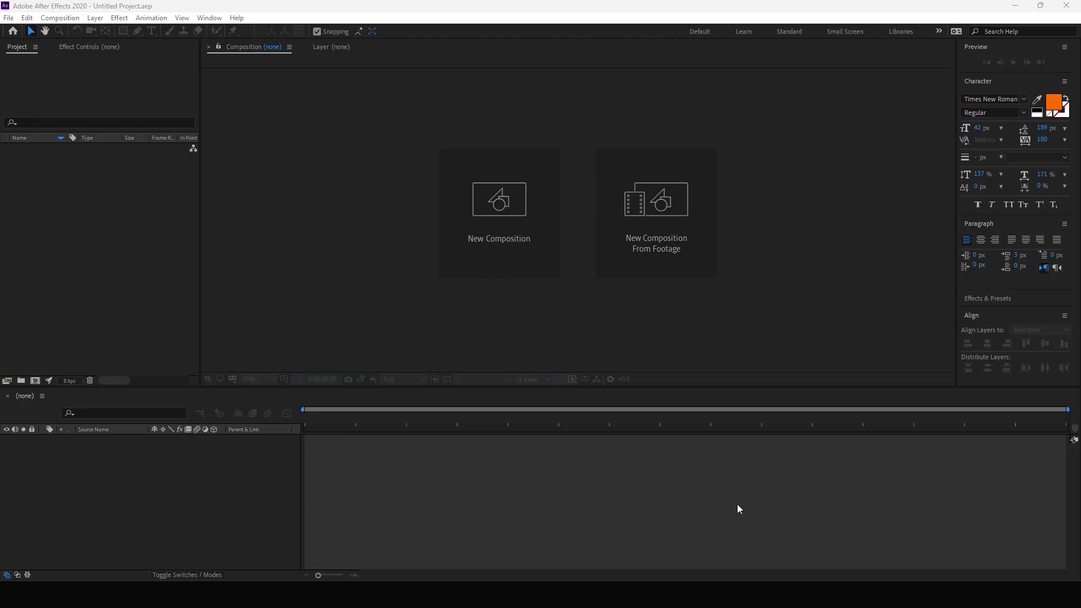
Create Comp 1, a black 1920×1080 composition at 30 fps lasting 10 seconds.
left_click(158, 291)
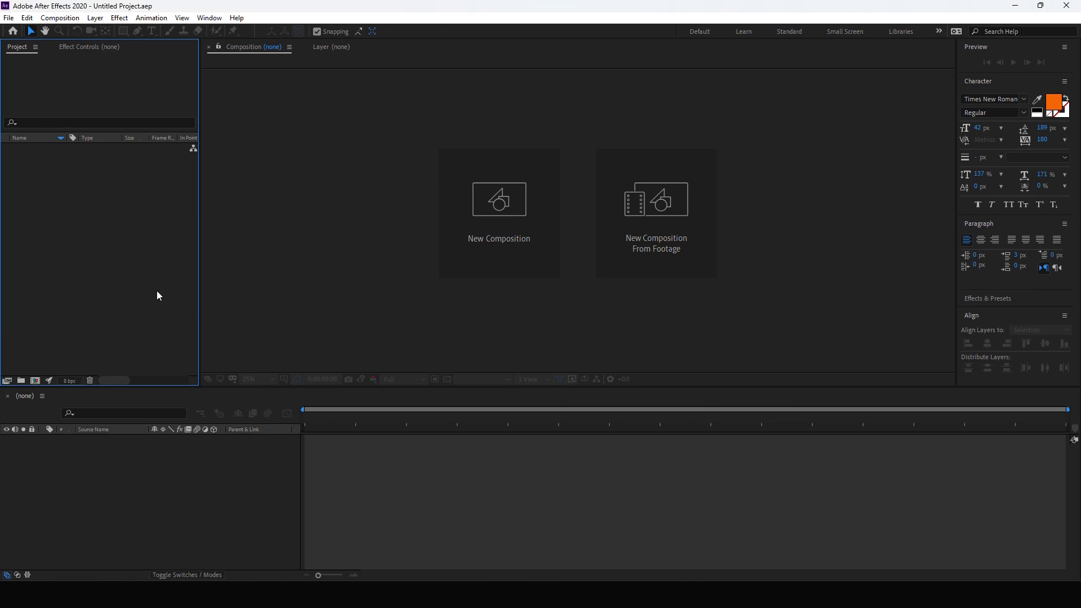
left_click(501, 260)
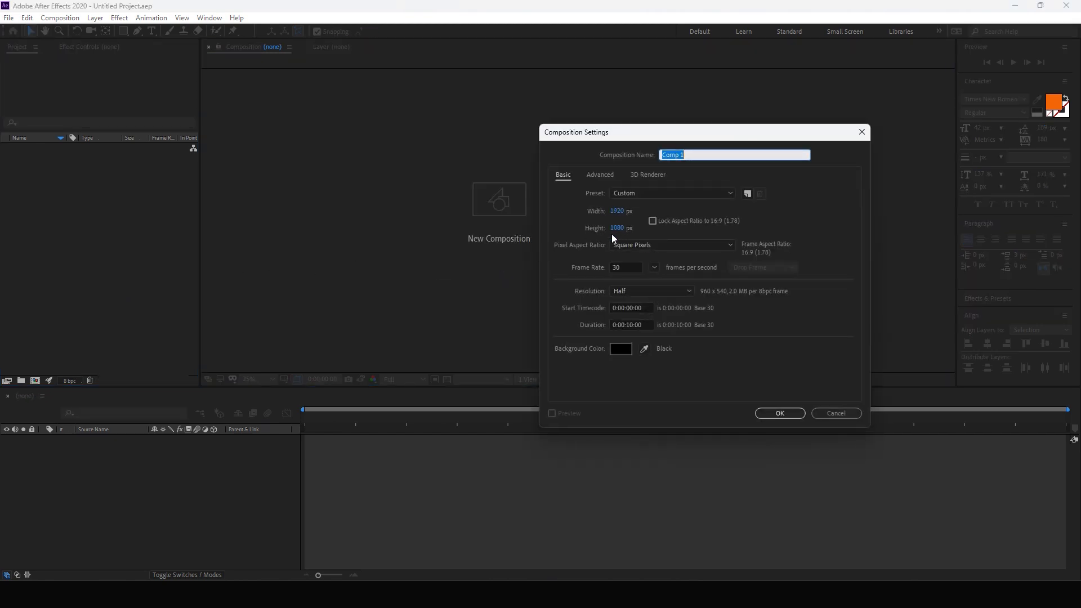
left_click(780, 414)
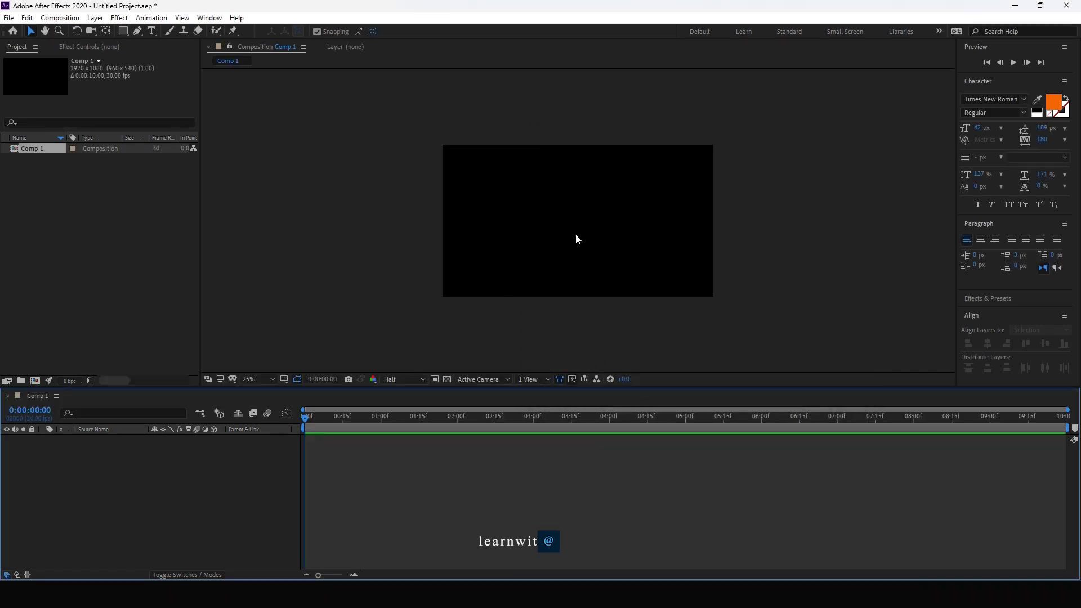
scroll(576, 235, "up", 2)
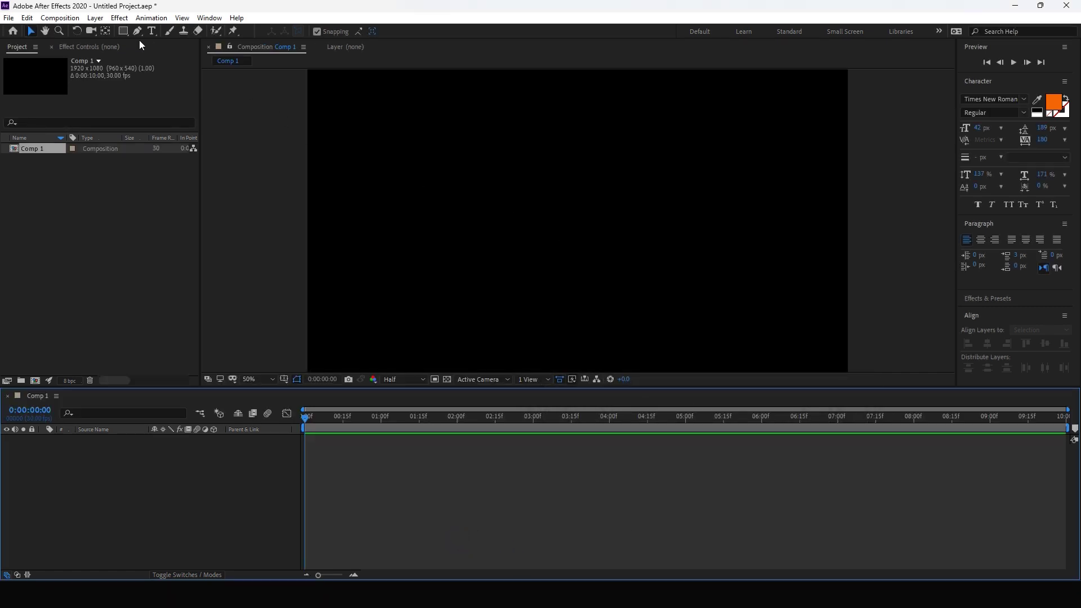
Draw a wide rectangle bar across the composition and fill it teal (1BBEB8).
left_click(121, 32)
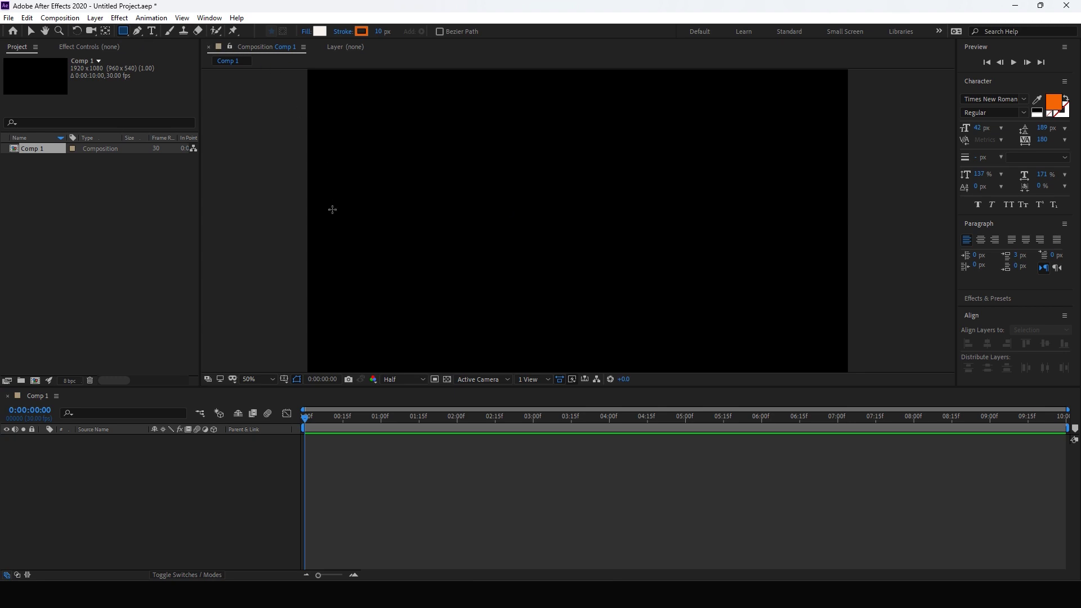
left_click_drag(301, 209, 850, 236)
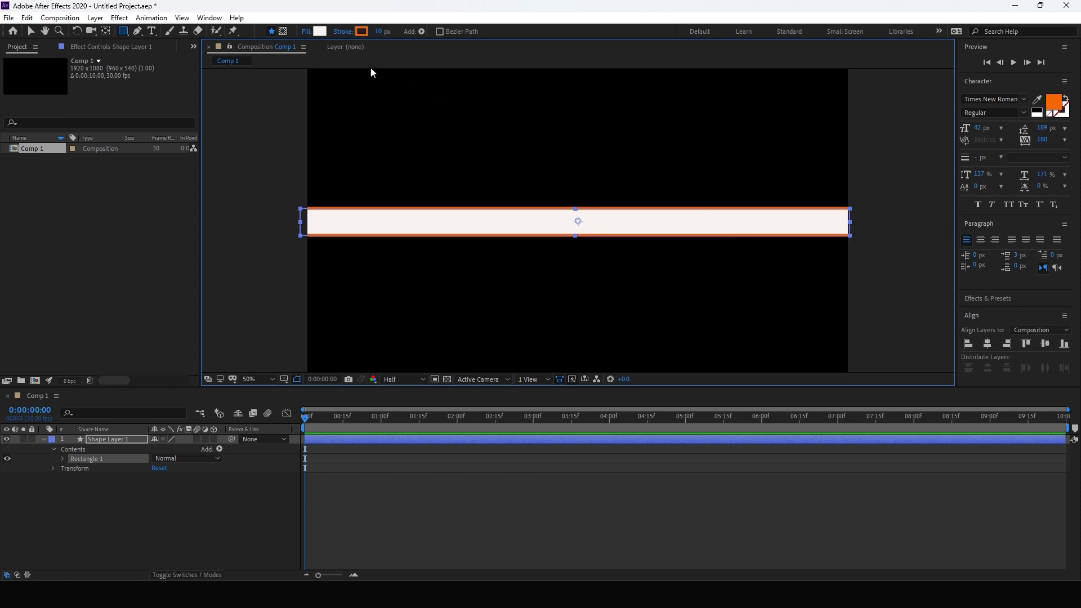
left_click(323, 32)
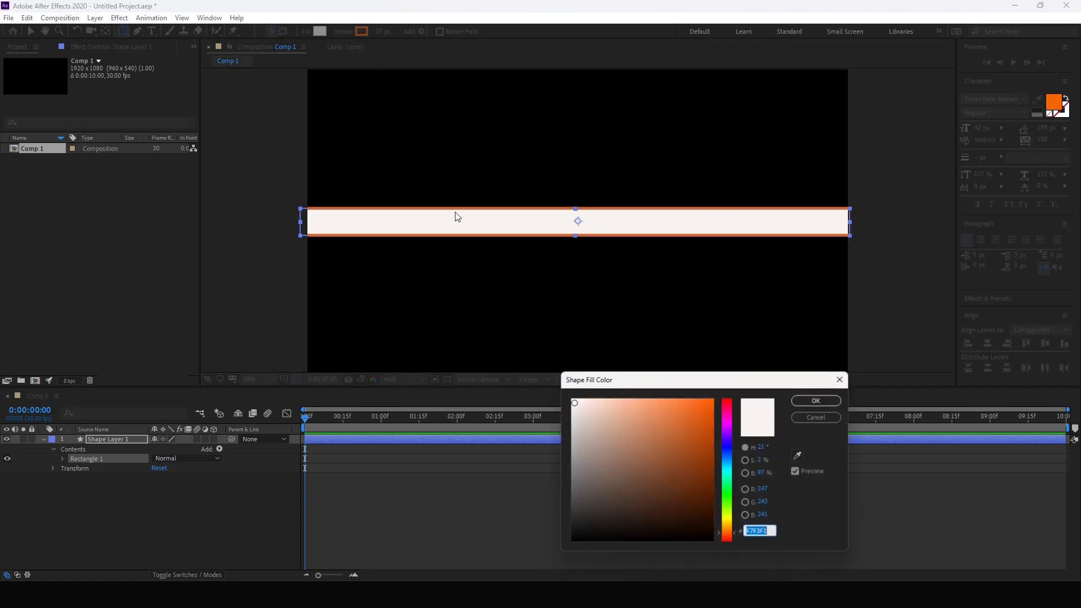
left_click(728, 471)
left_click(694, 435)
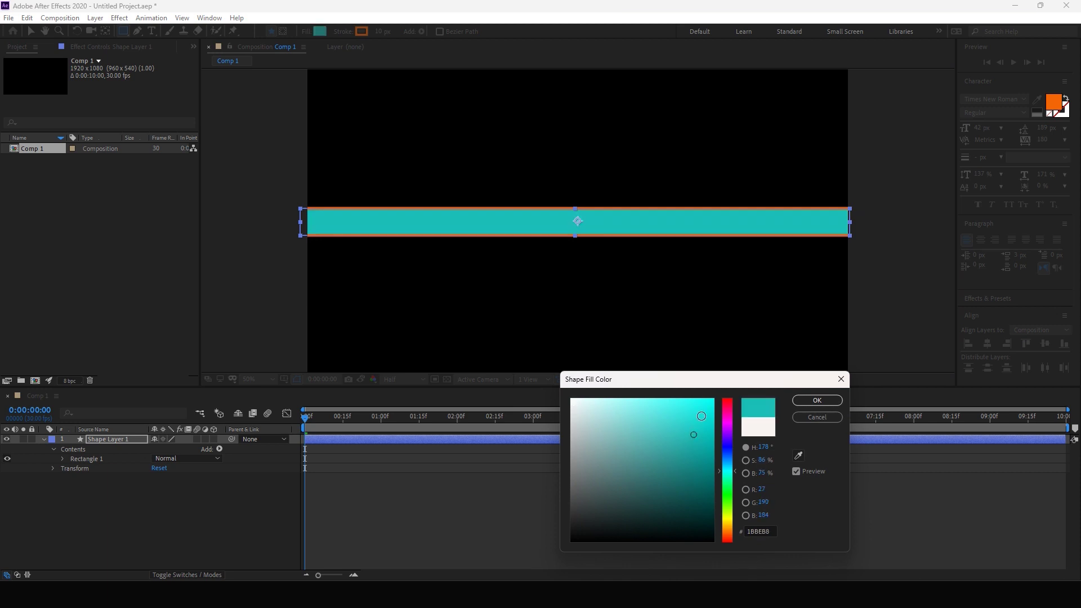
left_click(817, 400)
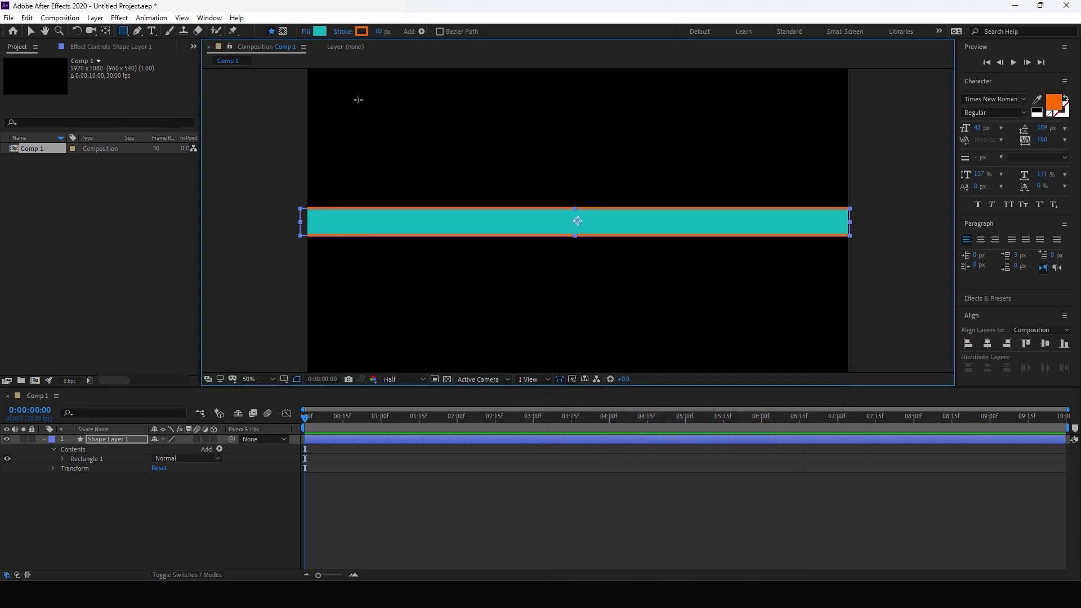
Give the teal bar a white stroke and deselect the shape layer.
left_click(361, 35)
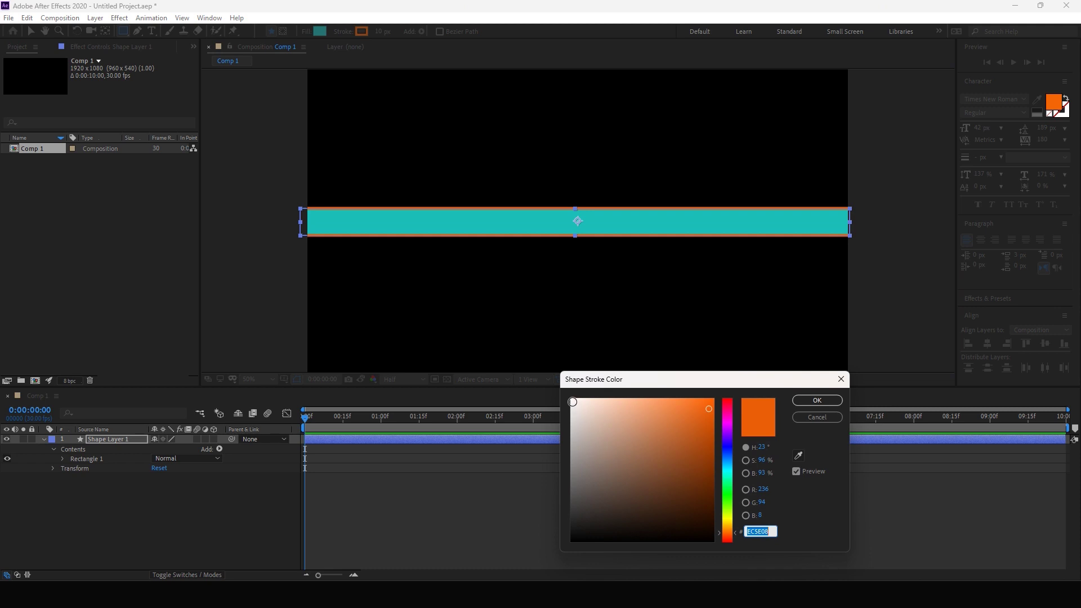
left_click(572, 402)
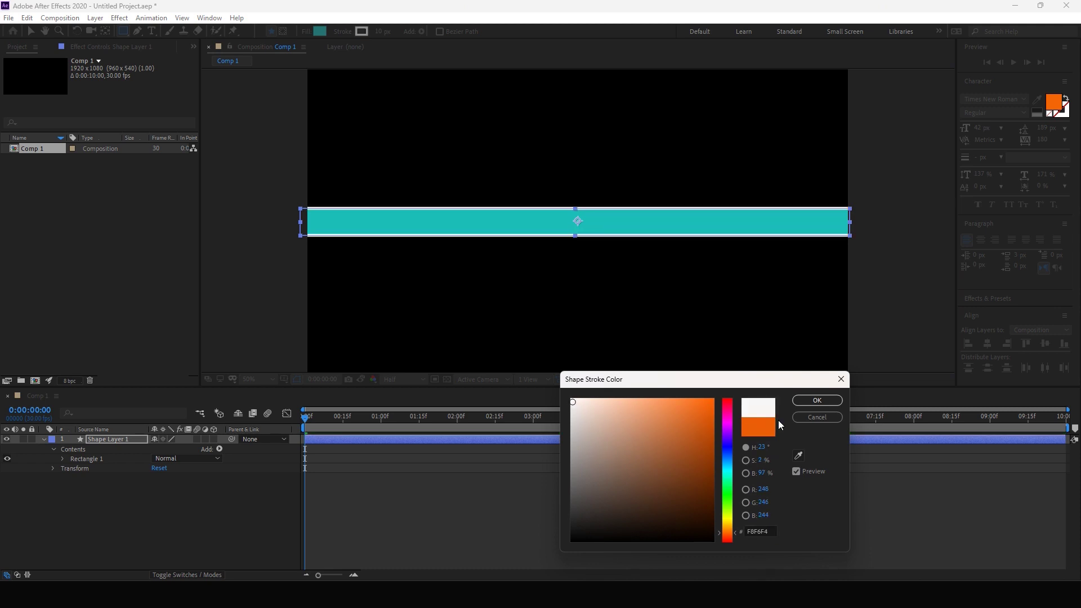
left_click(817, 400)
left_click(223, 521)
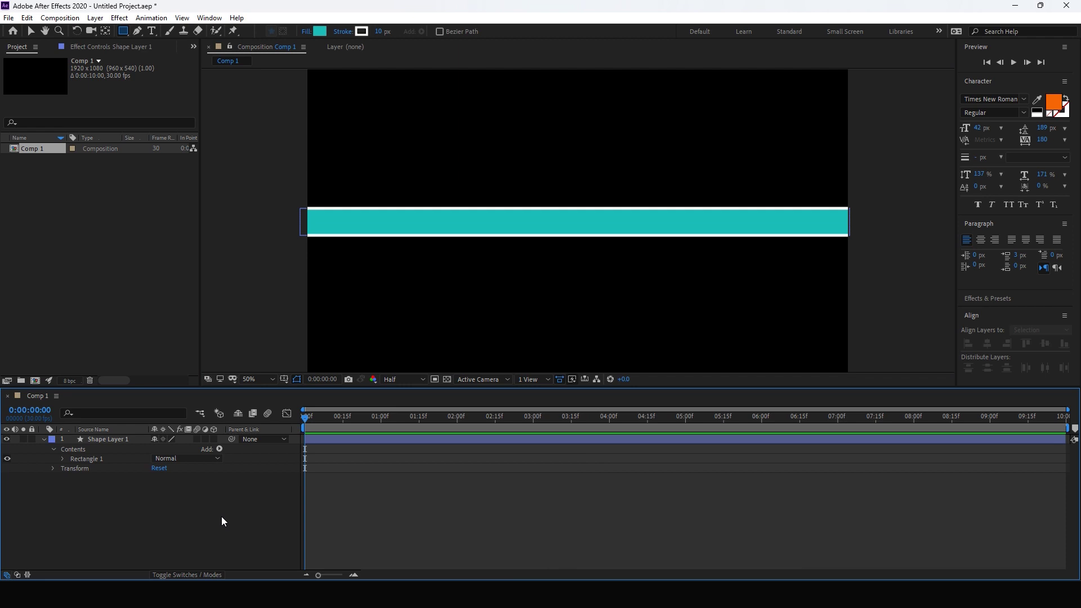
Align Shape Layer 1 to the horizontal and vertical centre of Comp 1.
left_click(44, 440)
left_click(126, 441)
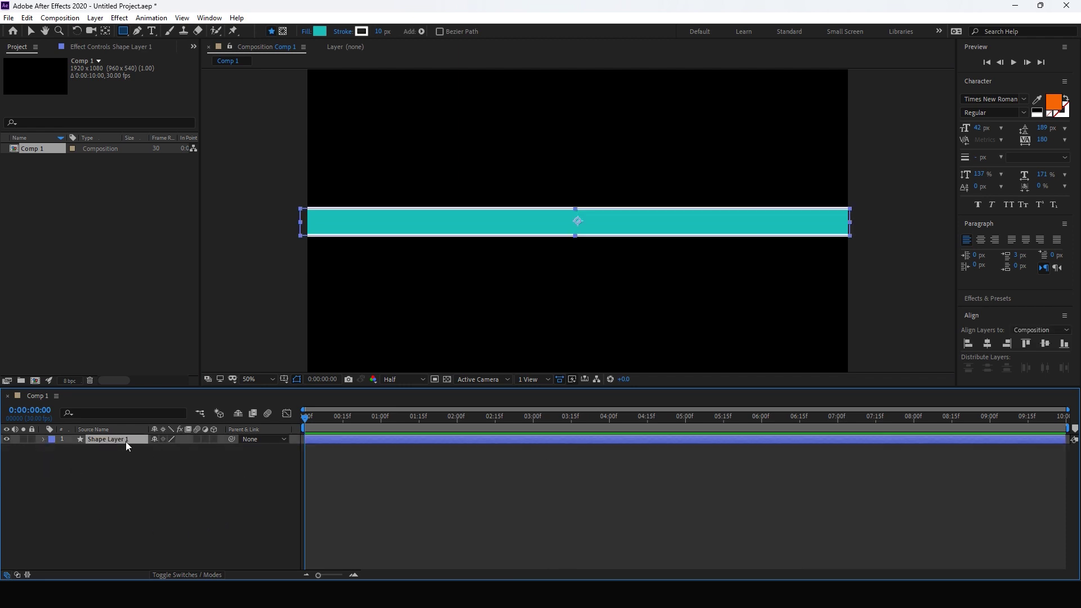
left_click(986, 348)
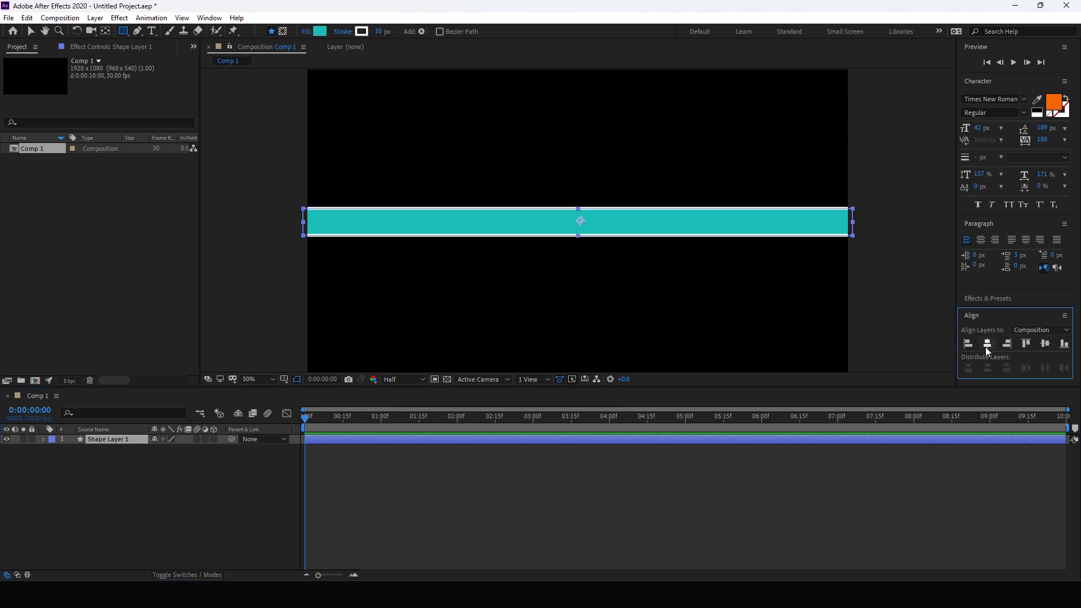
left_click(1043, 346)
left_click(186, 490)
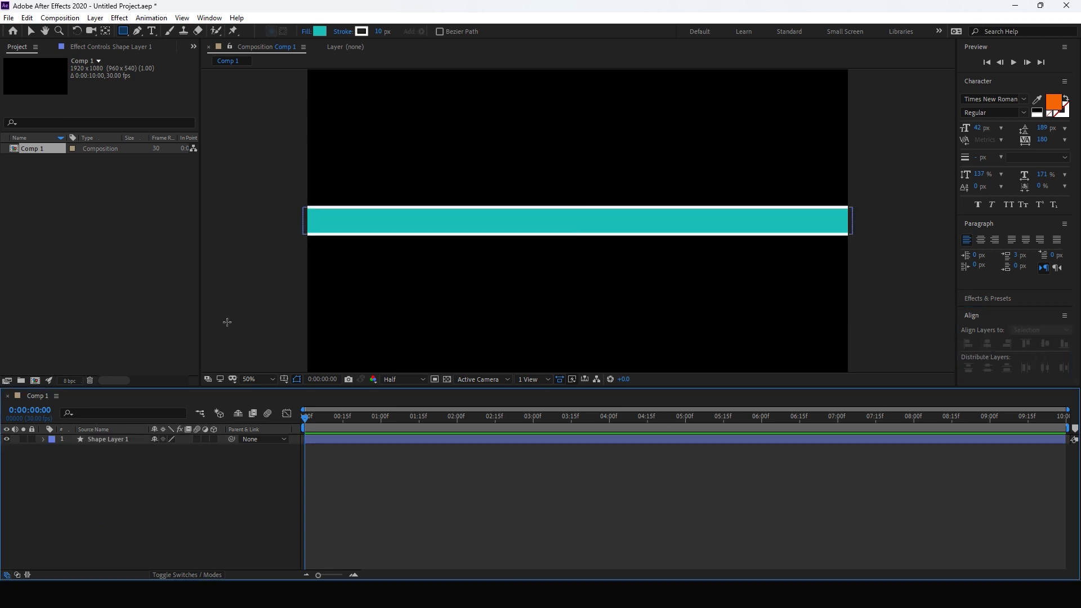
left_click(150, 32)
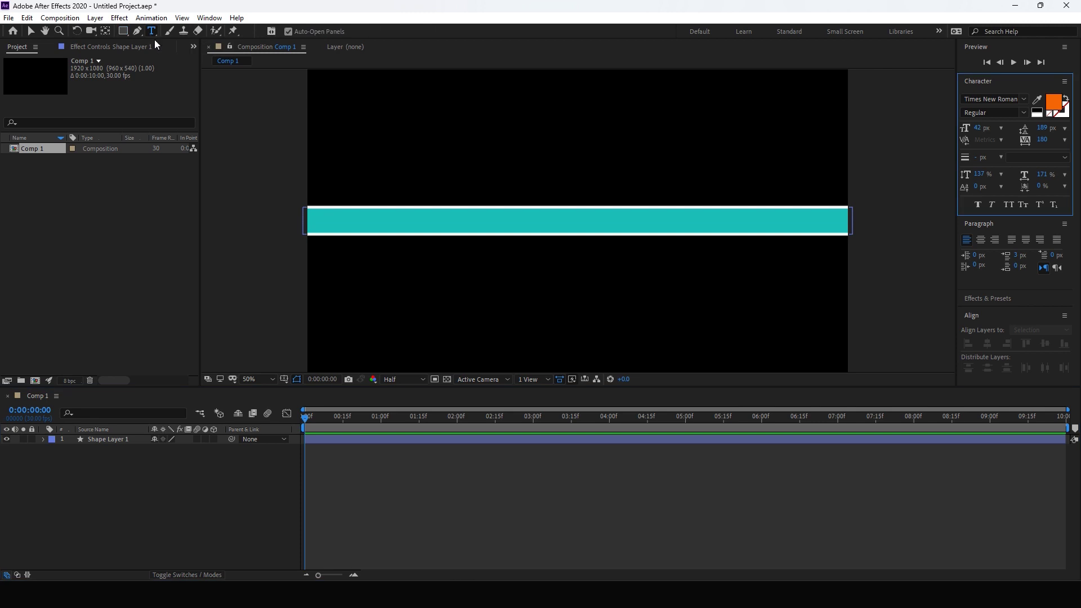
Set the text colour to black (000000) and start a text layer on the teal bar.
left_click(1054, 103)
left_click_drag(639, 490, 563, 549)
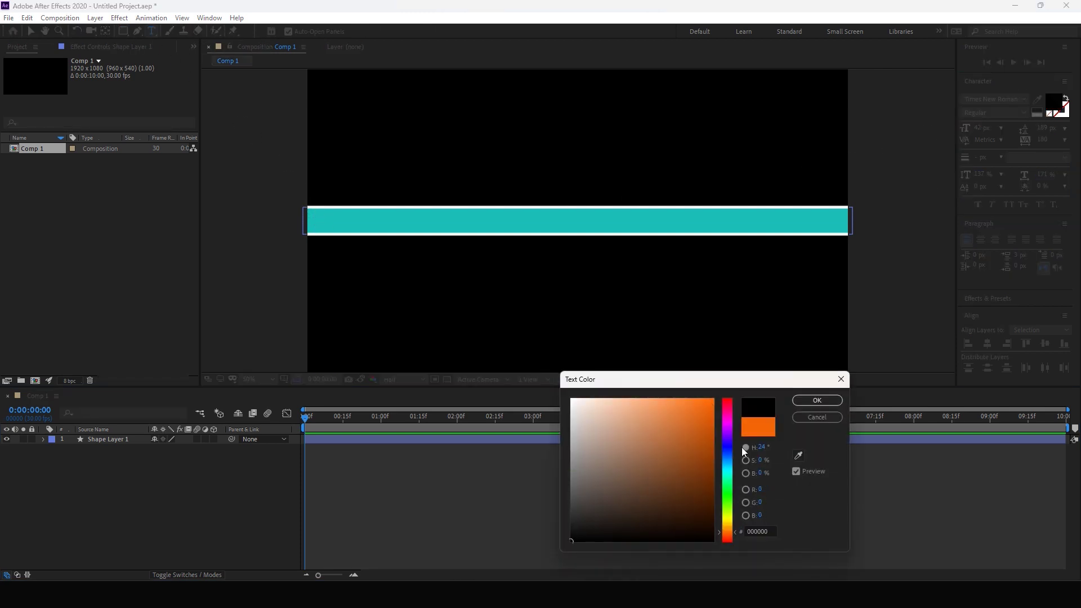
left_click(822, 404)
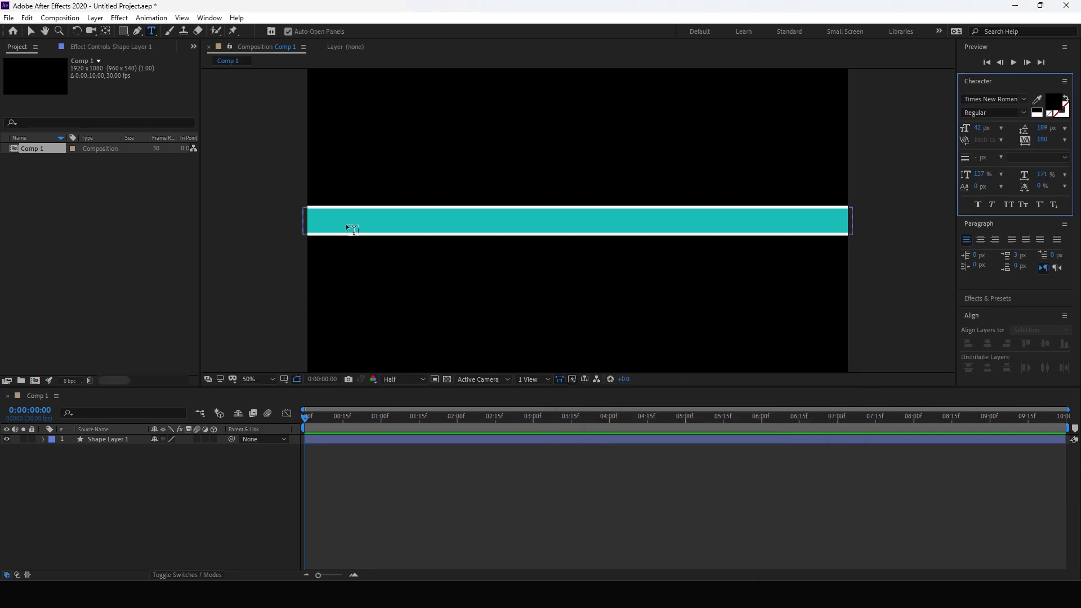
left_click(328, 221)
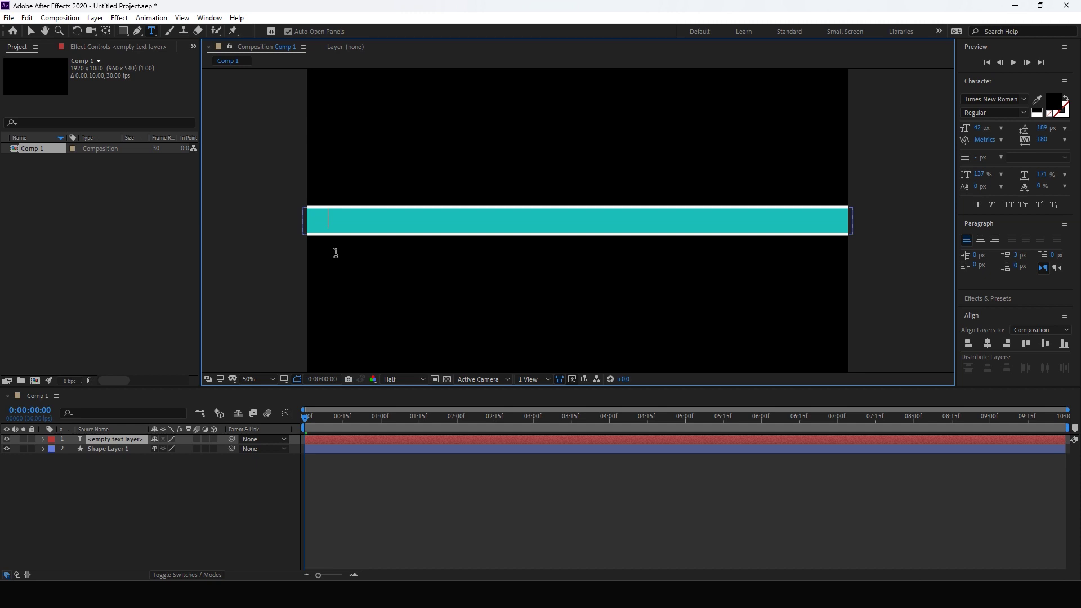
Type 'CREATING YOUR TEXT LIKE THIS THISTHIS' in capitals, fixing typos, and centre it vertically.
type("cre")
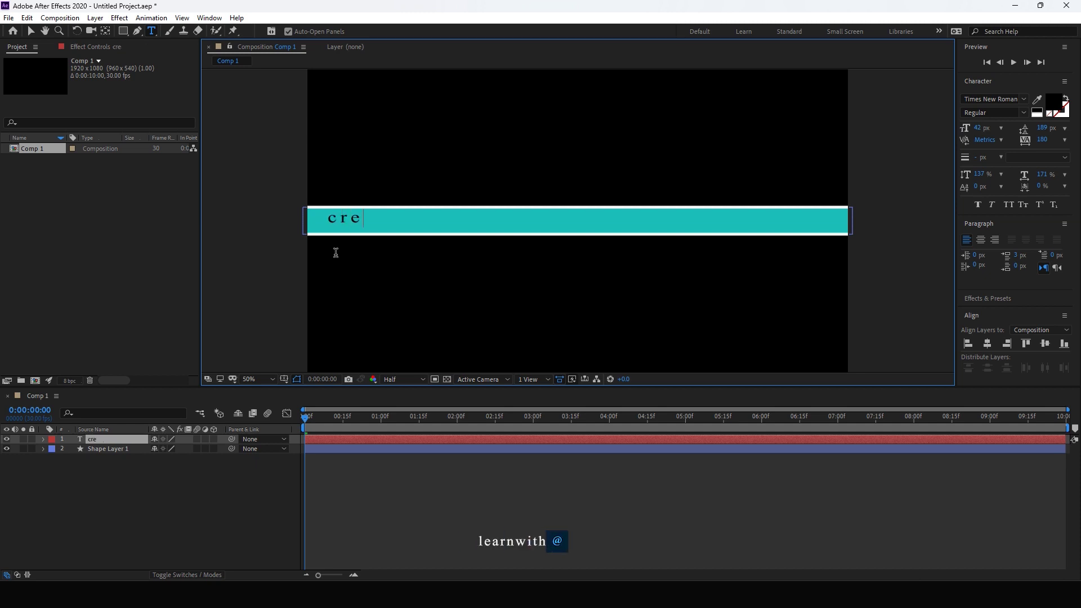
key("BackSpace")
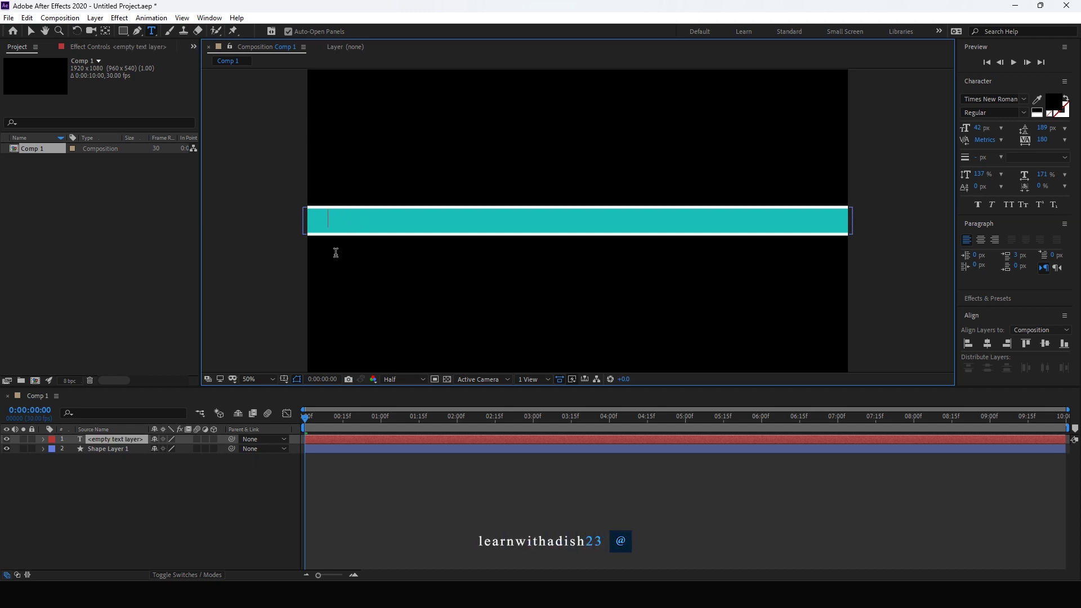
type("CREATING ")
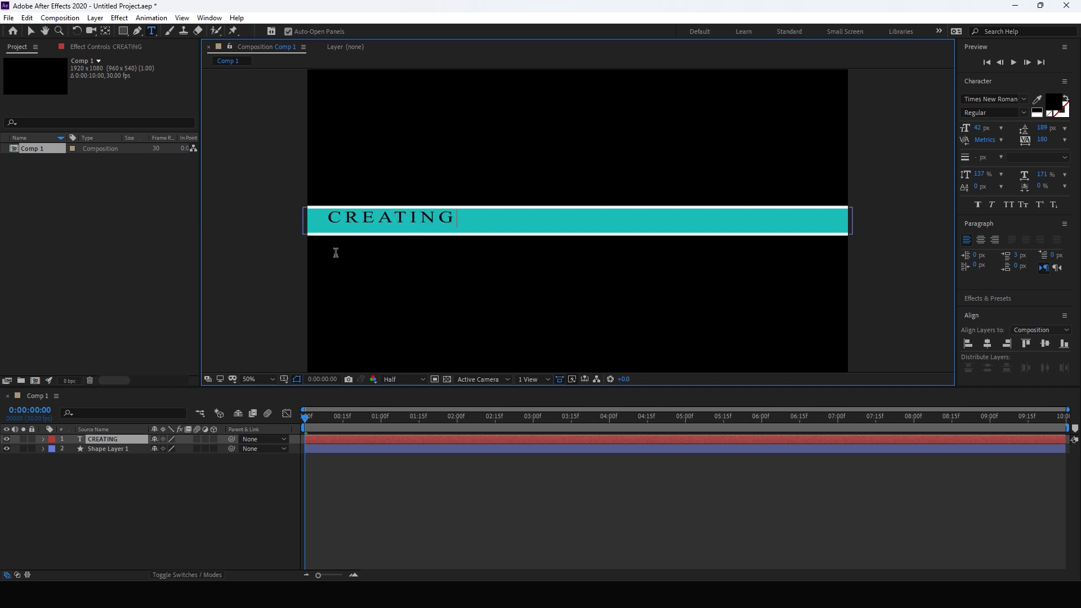
type("YOUR ")
type("TEXR")
key("BackSpace")
type("T")
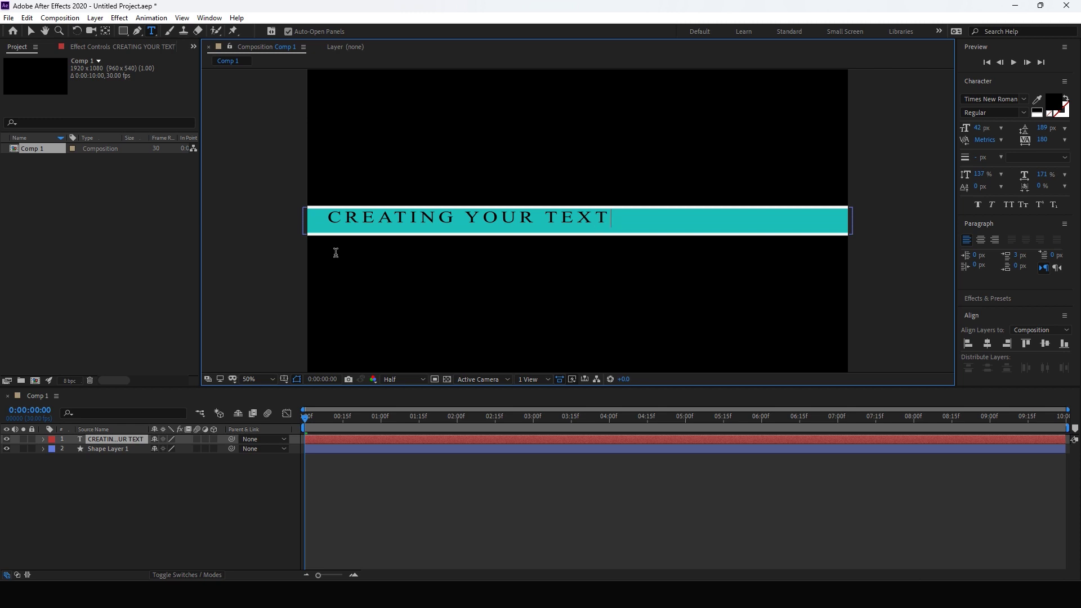
type(" LIKE THIS THISTHIS")
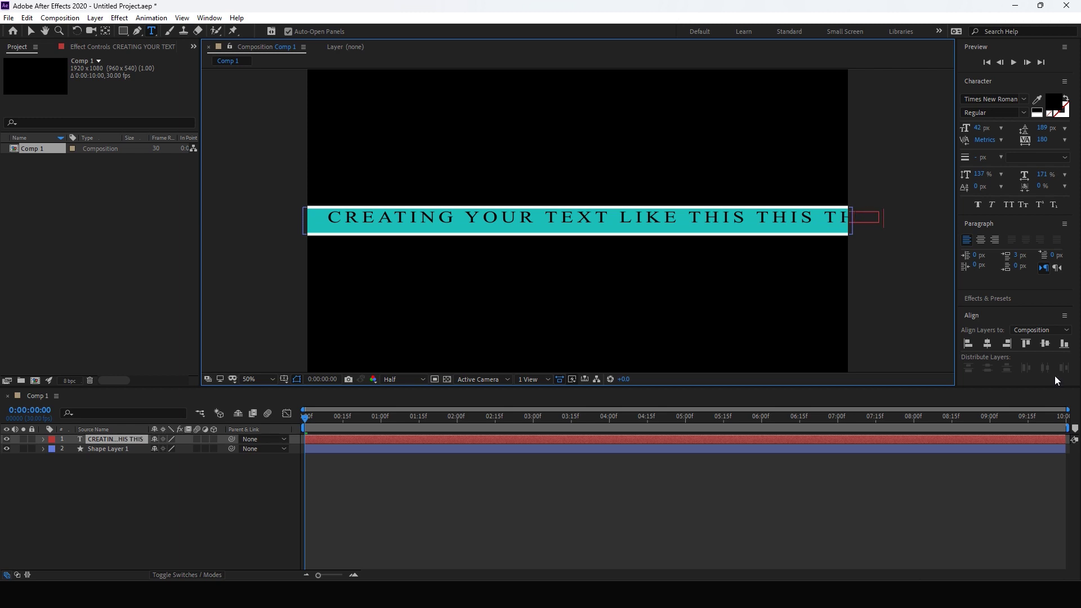
left_click(993, 342)
left_click(1043, 346)
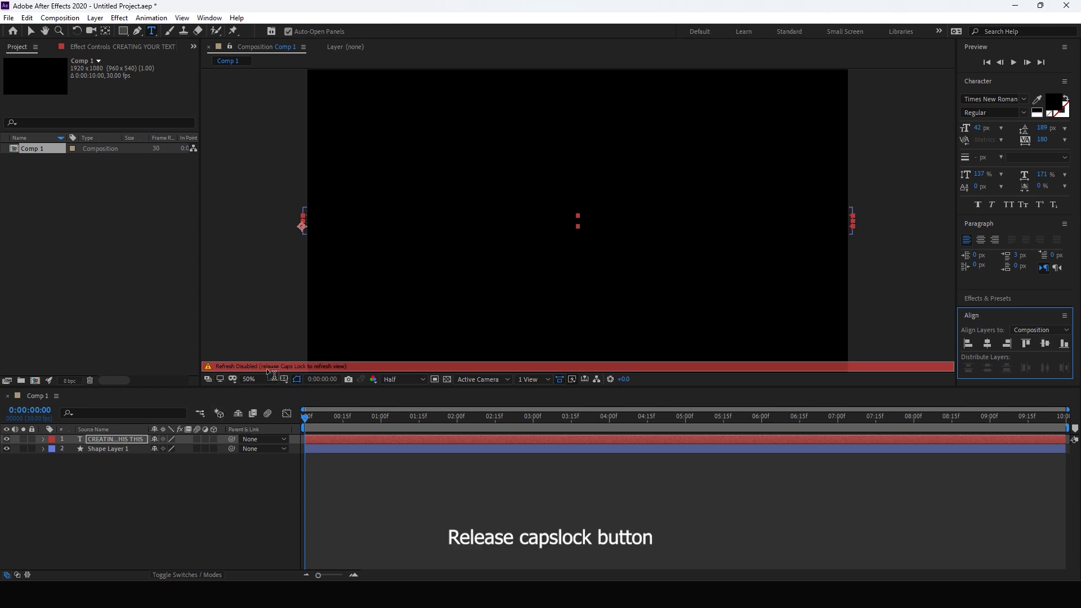
Set the text size to 40 px and centre it horizontally in the composition.
key("Caps_Lock")
left_click(151, 520)
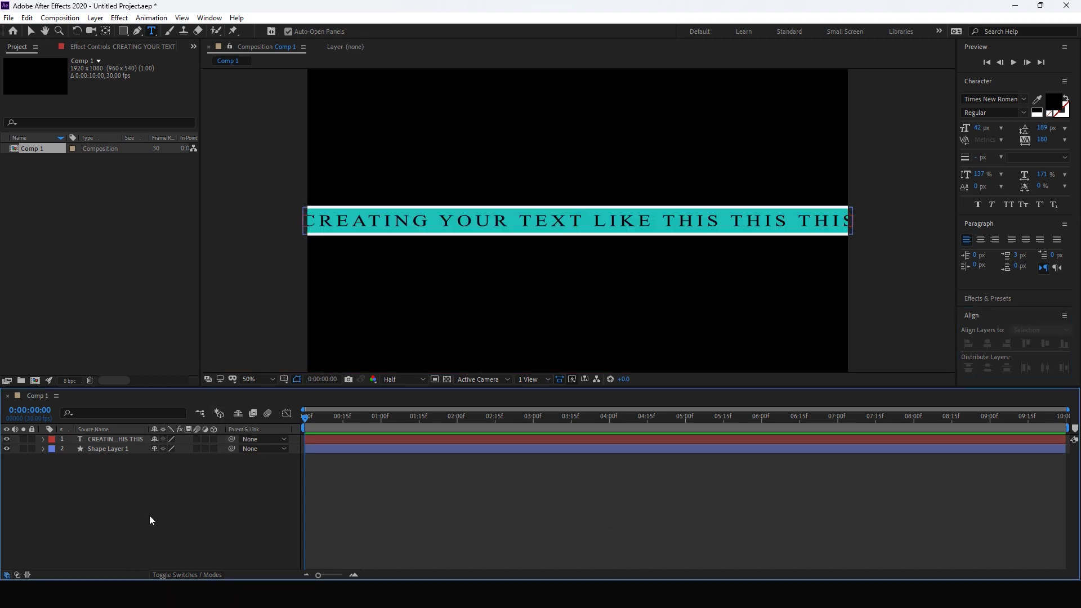
left_click(120, 438)
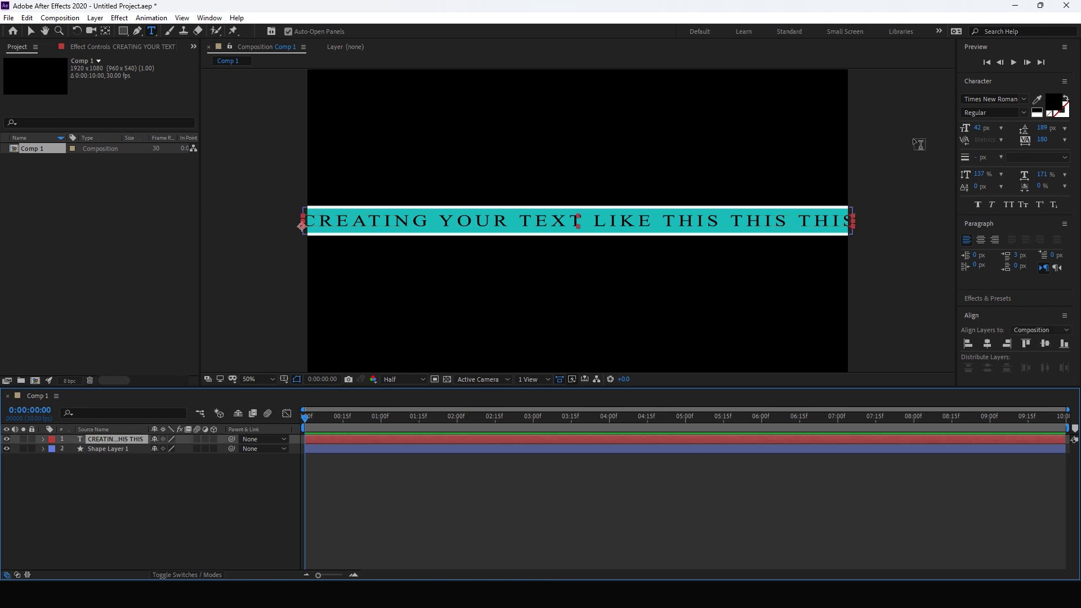
left_click(983, 128)
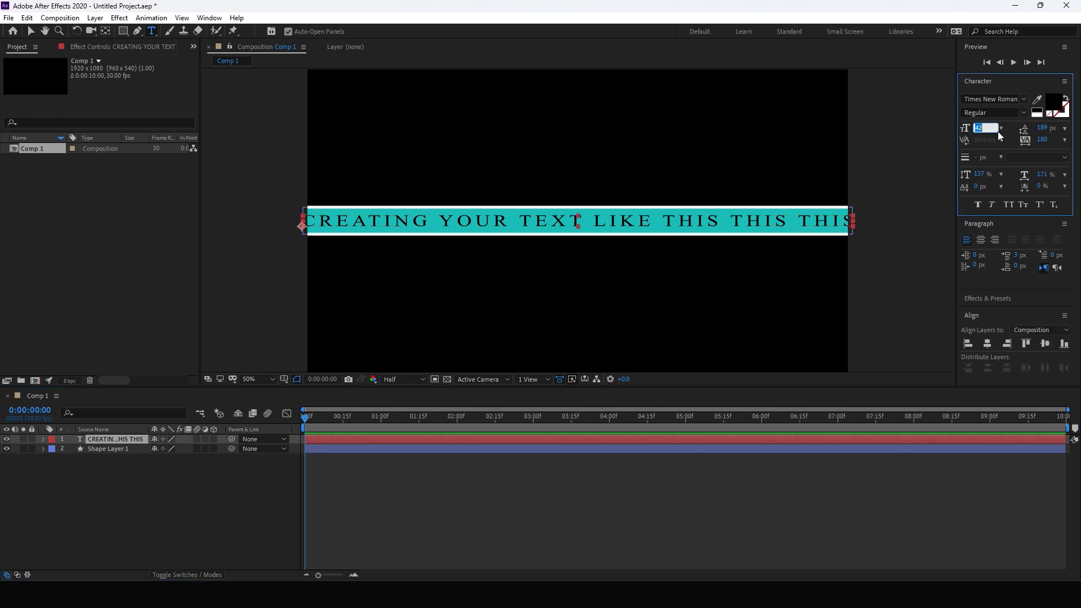
type("40")
left_click(983, 343)
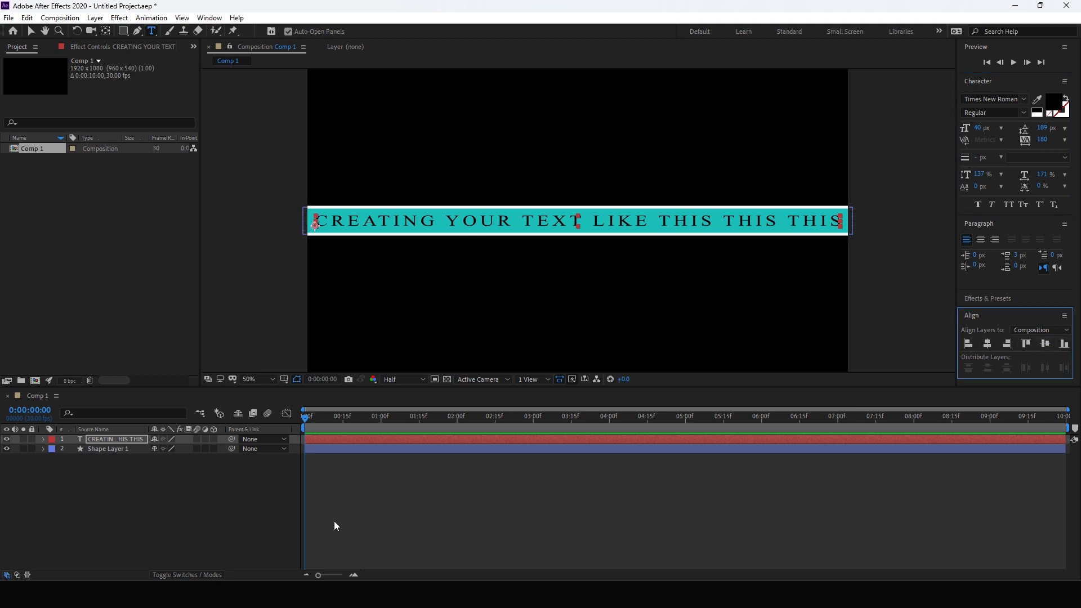
left_click(264, 528)
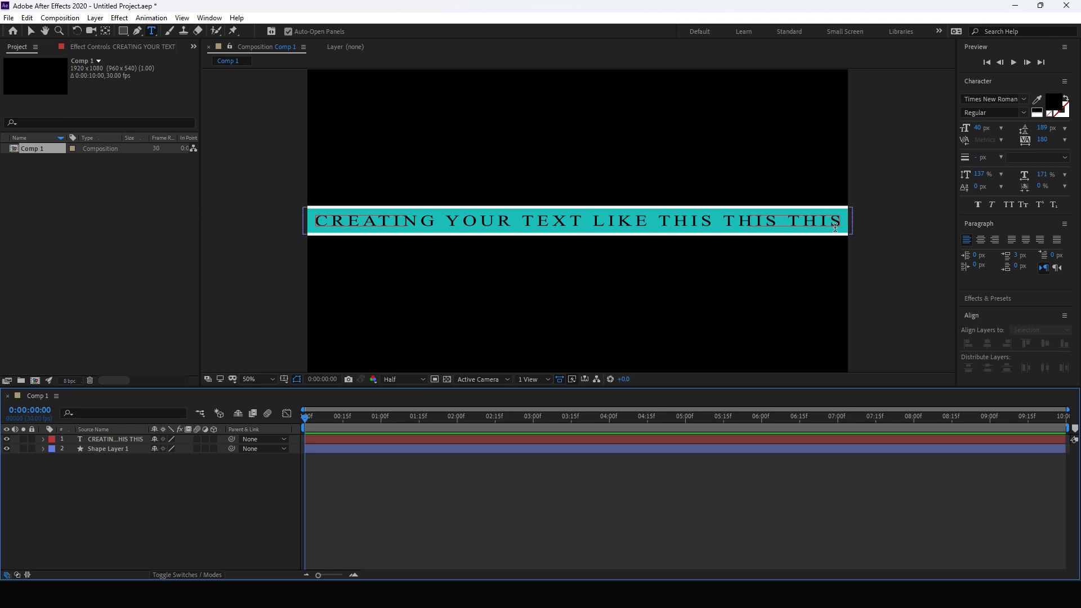
Add a new Adjustment Layer 1 to the composition.
right_click(95, 481)
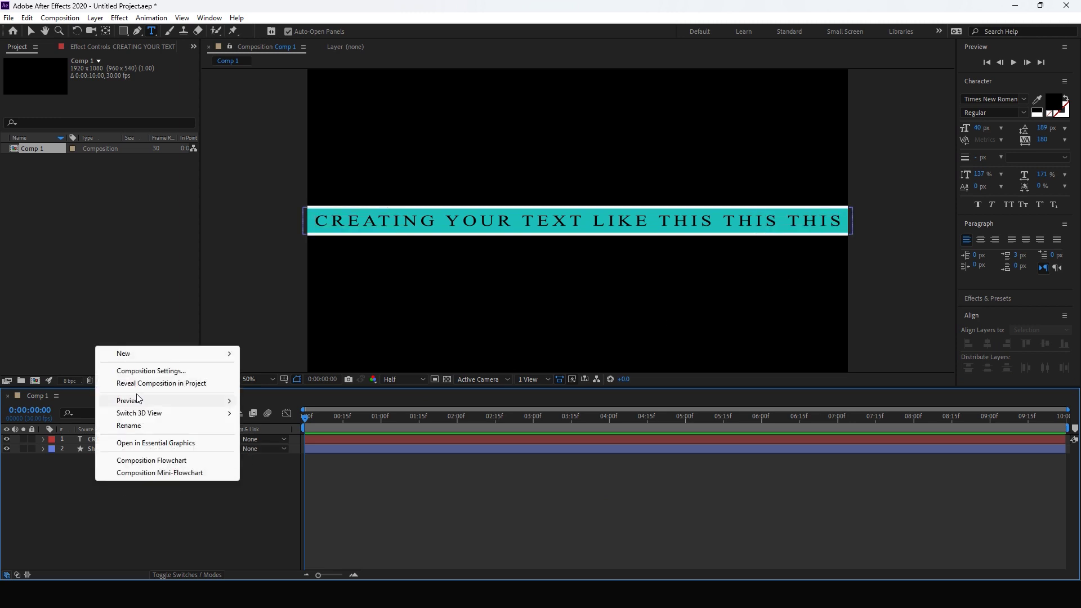
mouse_move(138, 353)
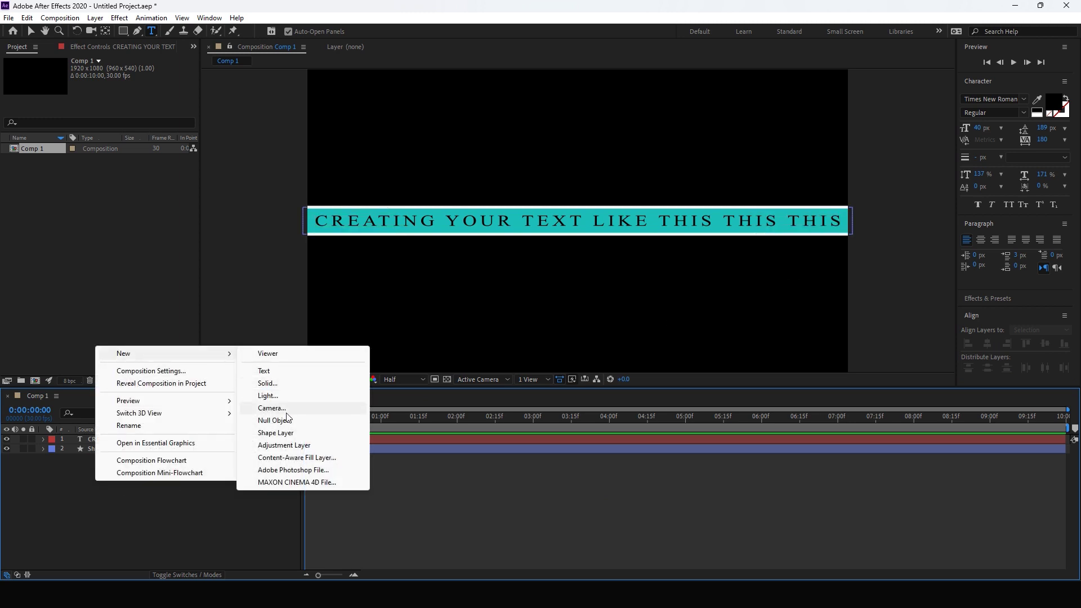
left_click(284, 446)
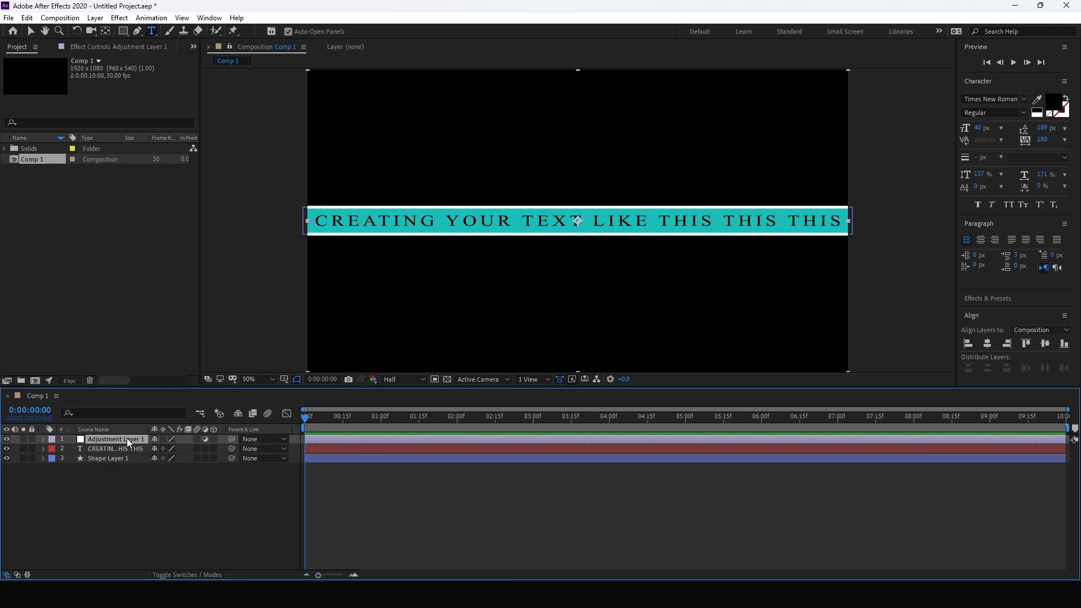
Apply the Stylize > Motion Tile effect to the adjustment layer.
left_click(119, 17)
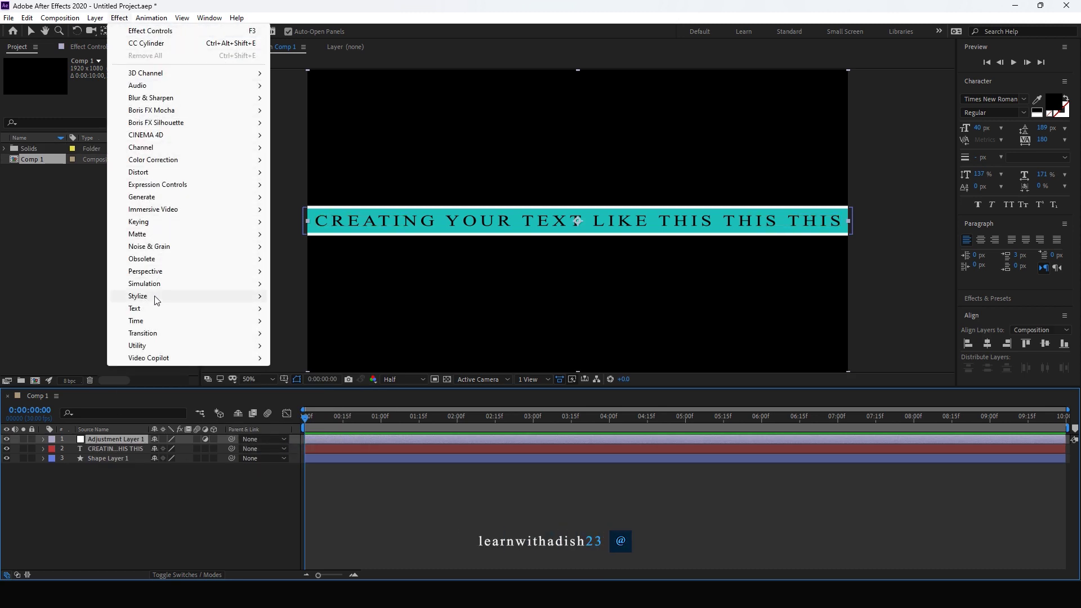
mouse_move(199, 299)
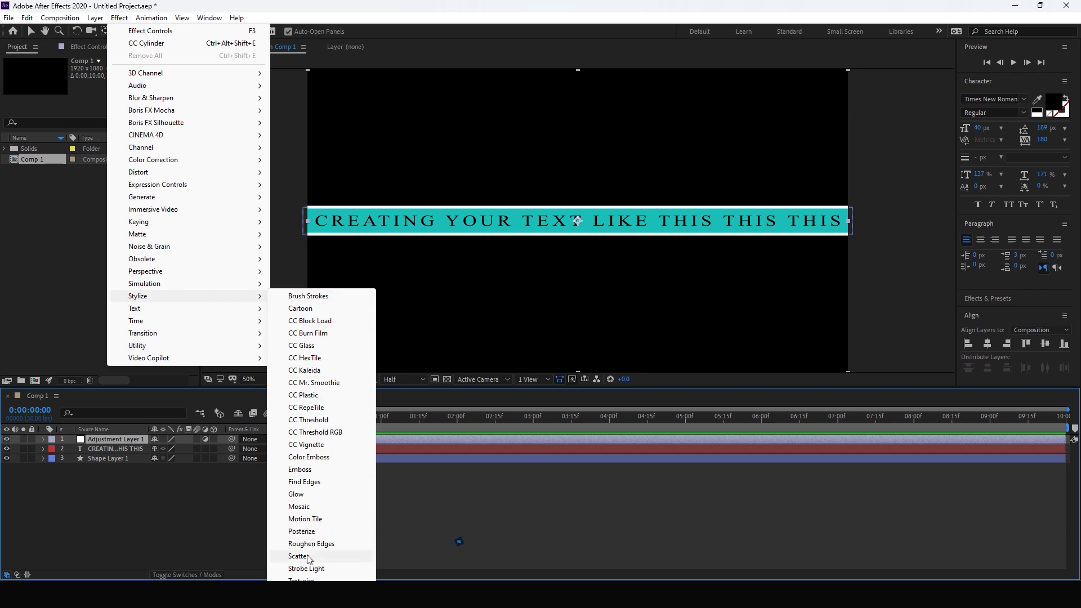
left_click(305, 519)
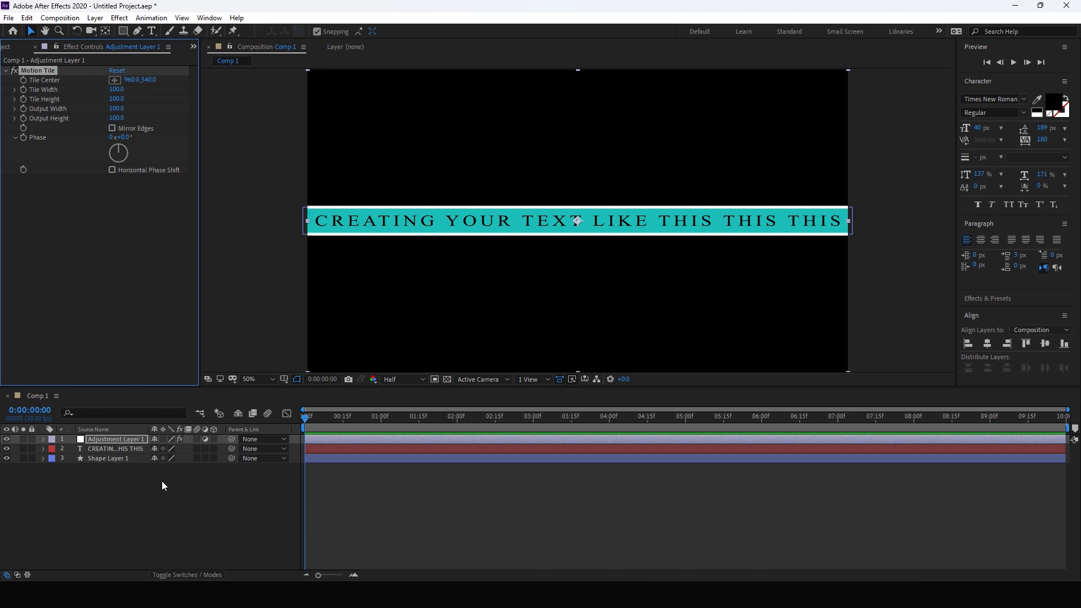
Keyframe Tile Center from 960,540 at 0:00 to -1000,540 at 6:00, then select both keyframes.
left_click(42, 440)
left_click(53, 450)
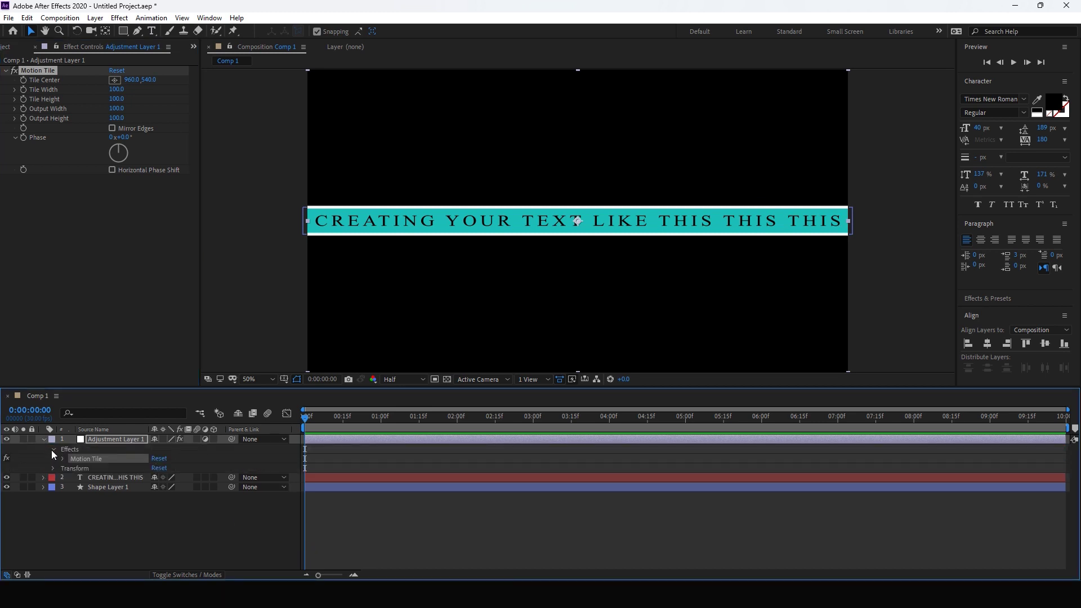
left_click(63, 459)
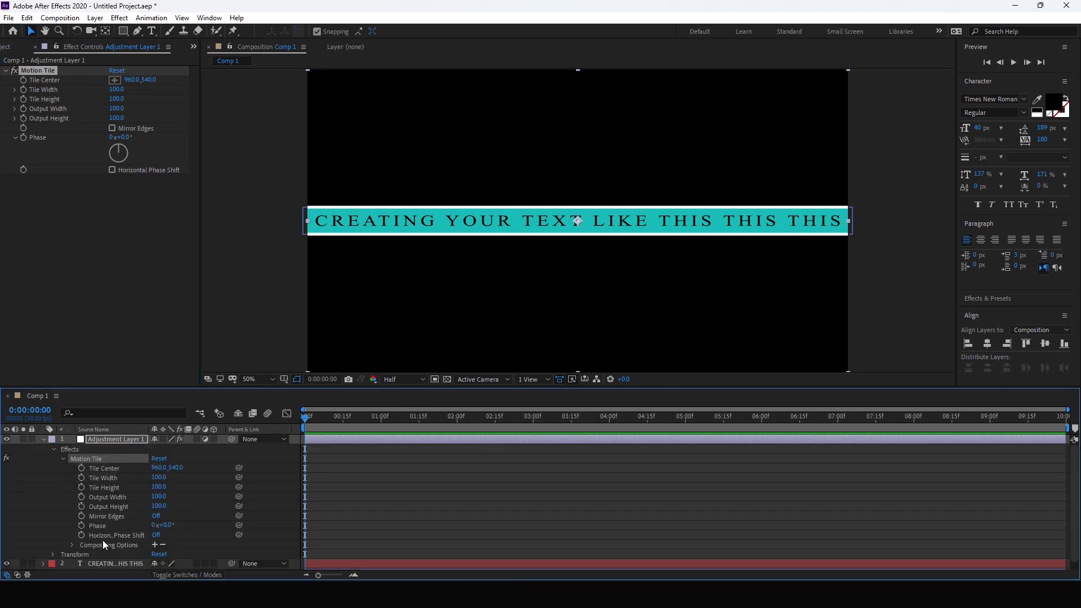
left_click(81, 468)
left_click_drag(306, 417, 762, 455)
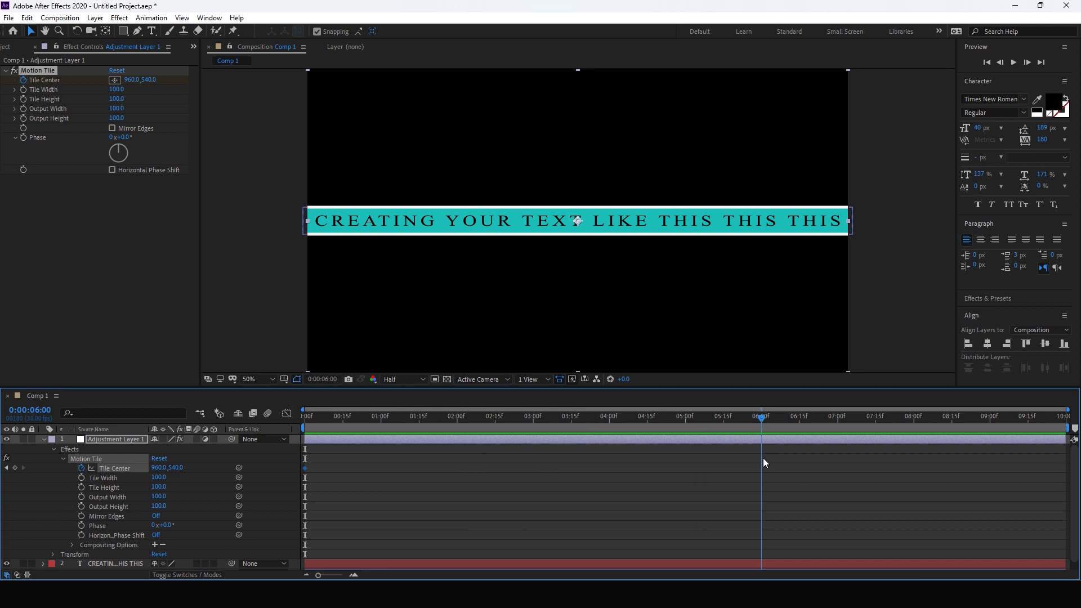
left_click(160, 467)
type("-1000")
key("Return")
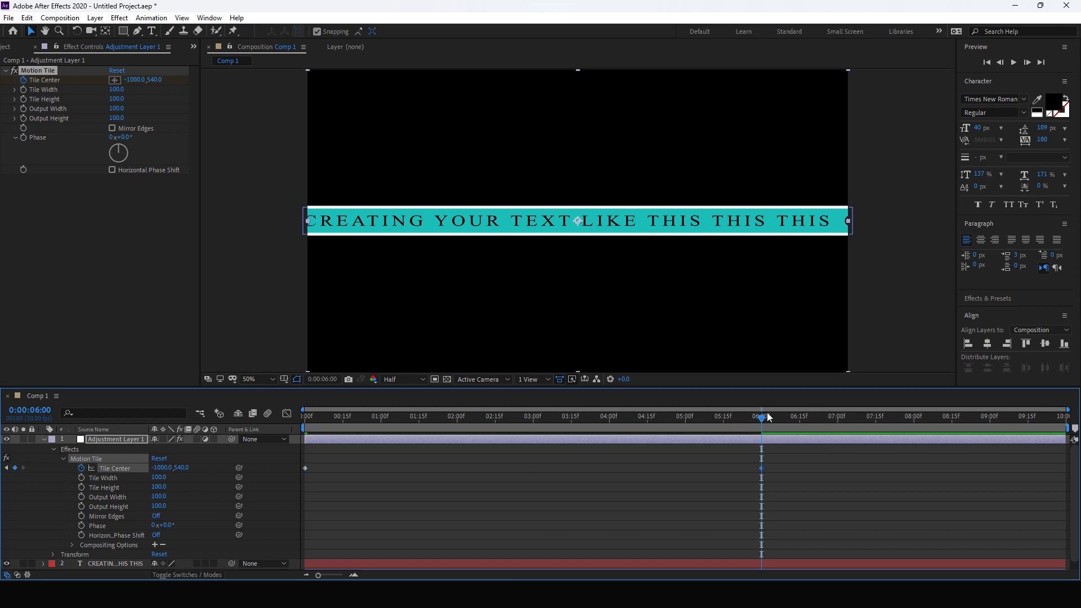
left_click_drag(769, 416, 210, 483)
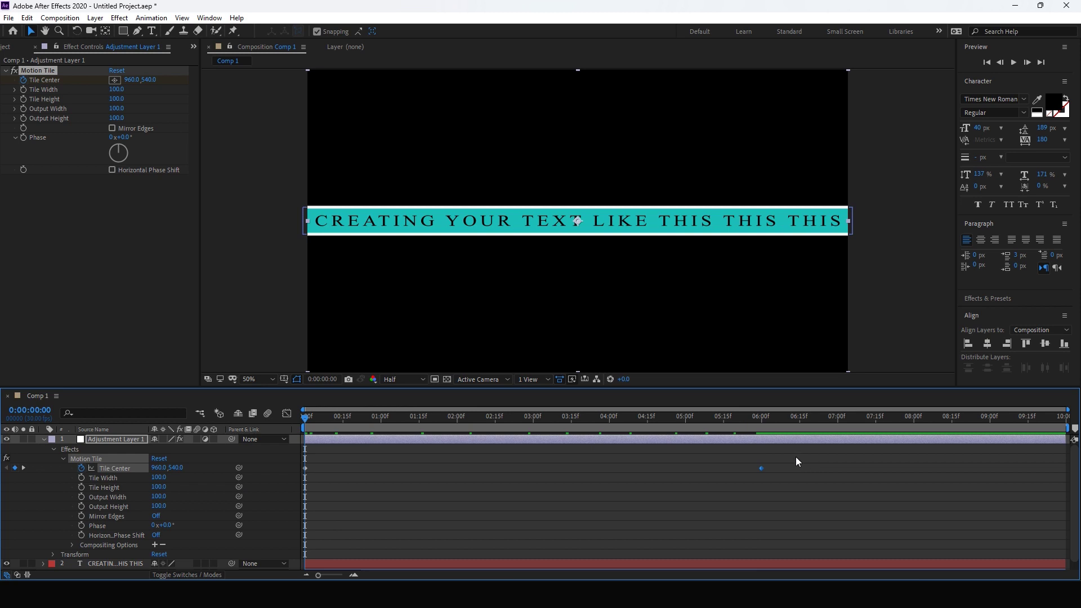
left_click_drag(794, 454, 296, 486)
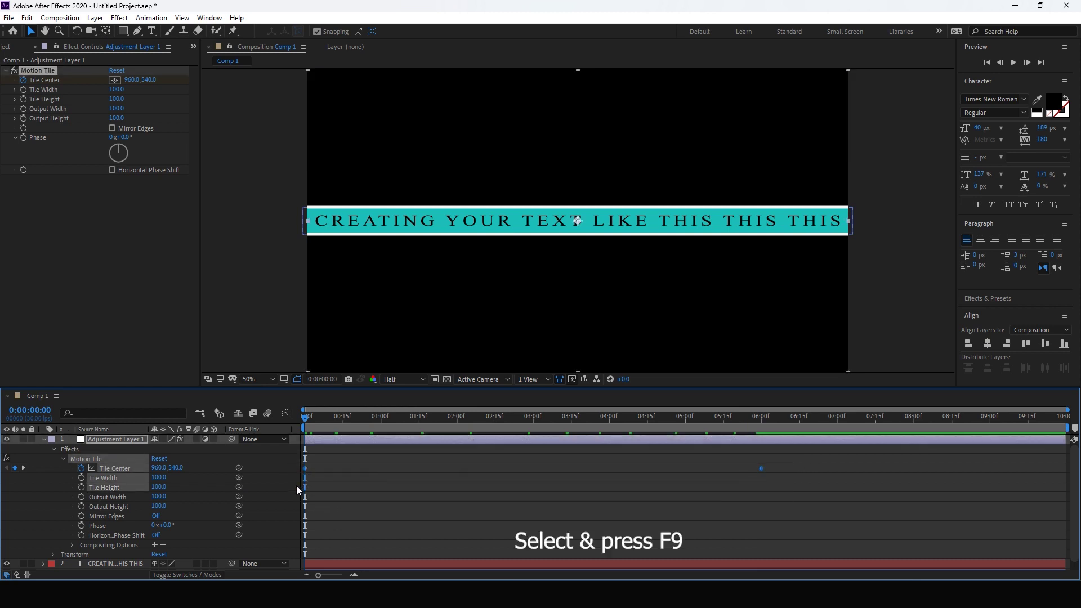
Apply Easy Ease to both keyframes, preview the scroll, then select all three layers.
key("F9")
key("space")
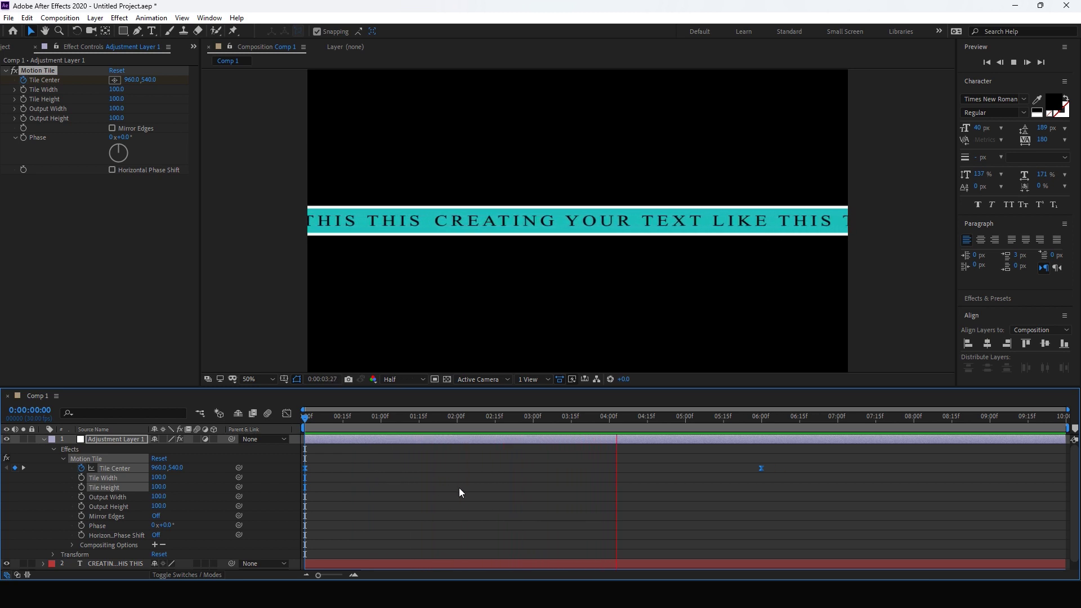
left_click(693, 419)
left_click_drag(695, 424, 235, 463)
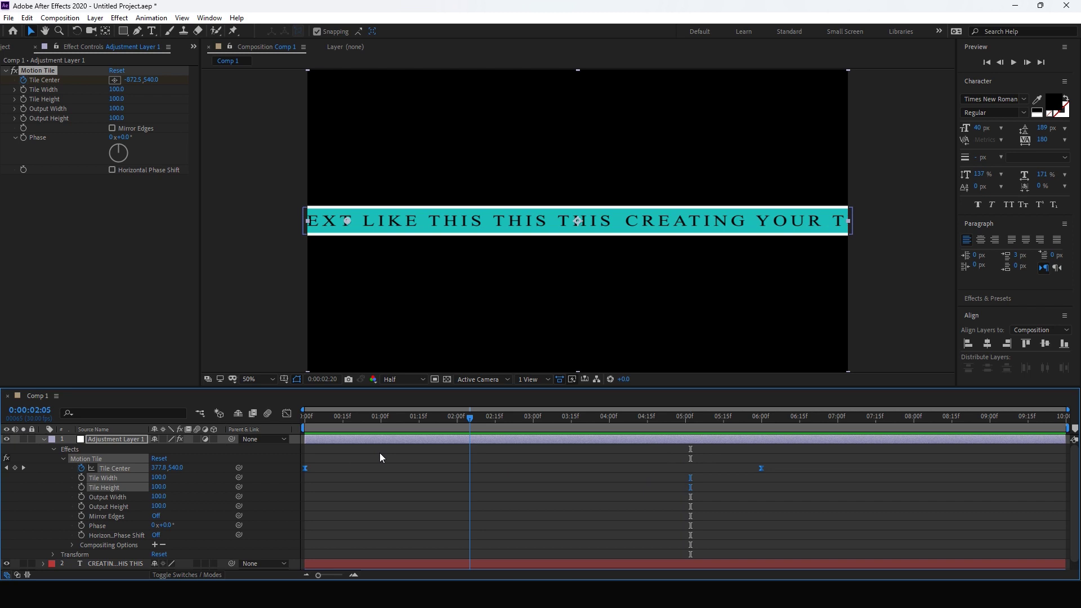
left_click(44, 439)
left_click_drag(61, 473, 148, 437)
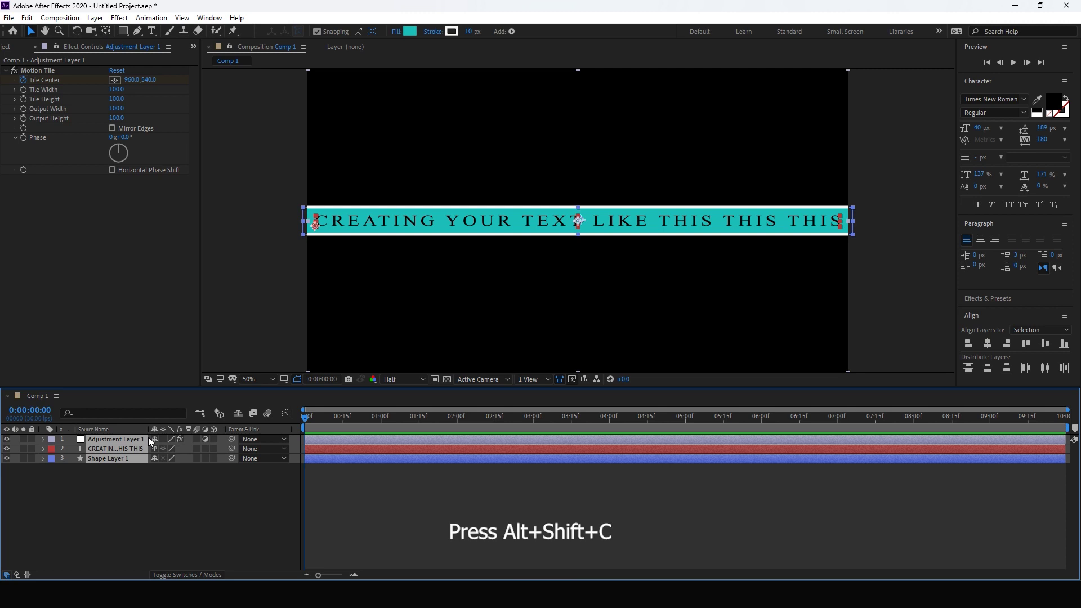
Pre-compose the three layers into Pre-comp 1 and apply Perspective > CC Cylinder to it.
key("alt+shift+c")
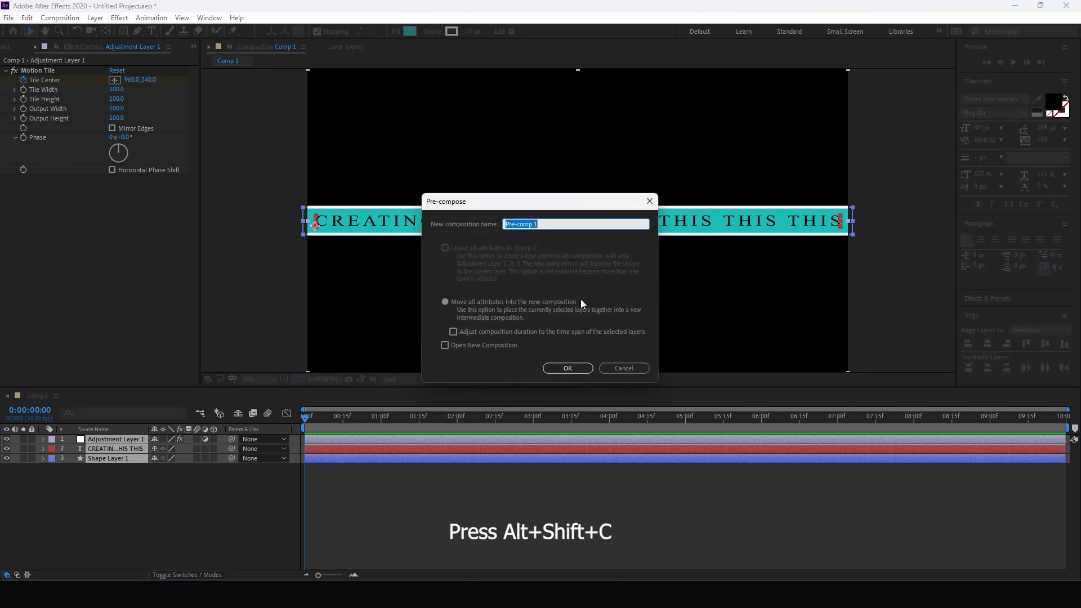
left_click(569, 369)
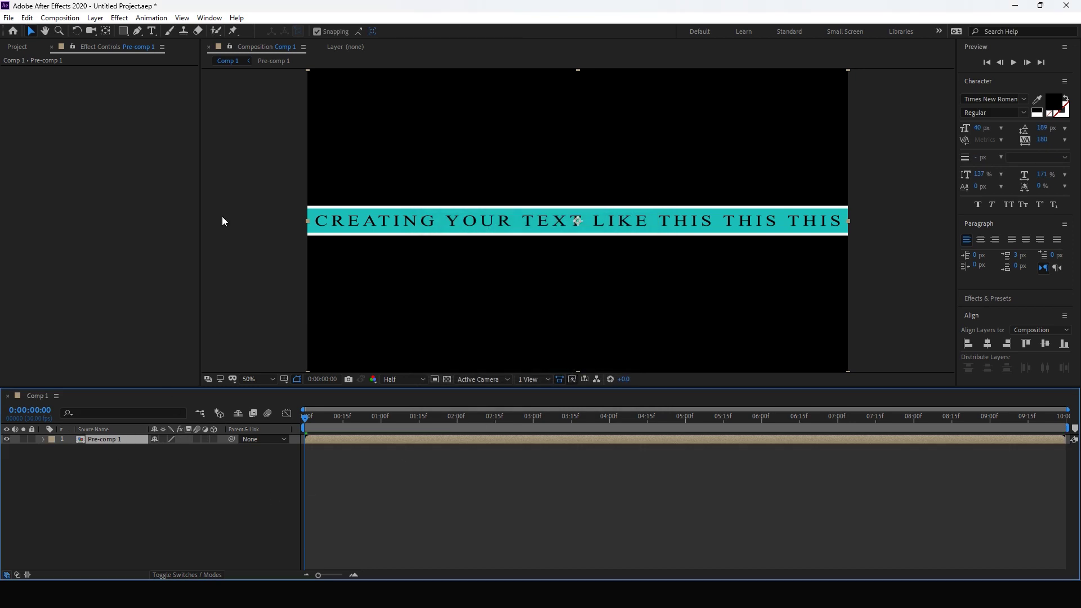
left_click(124, 20)
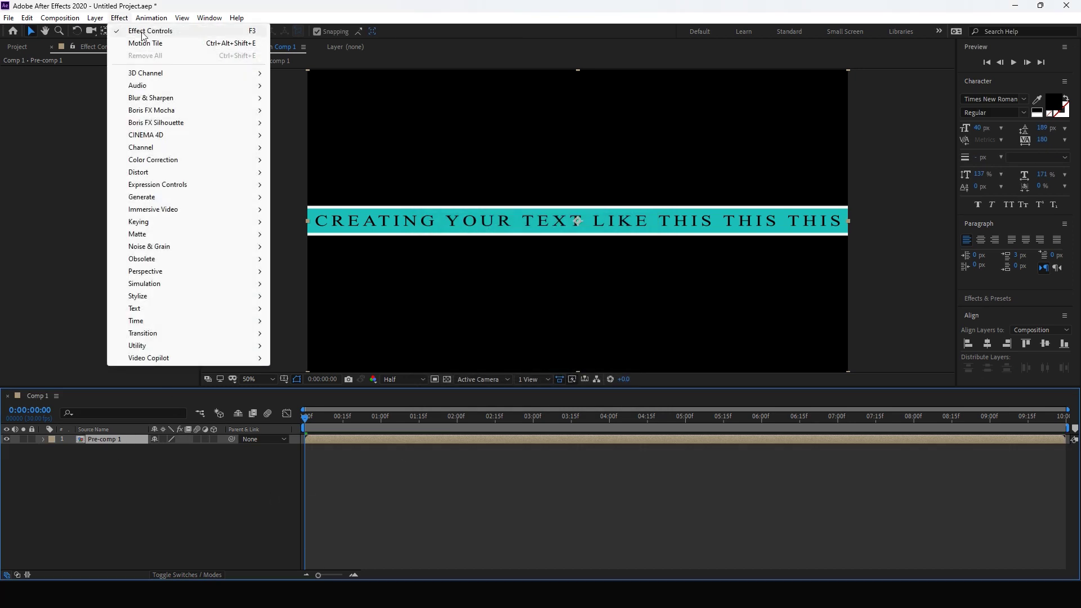
mouse_move(167, 276)
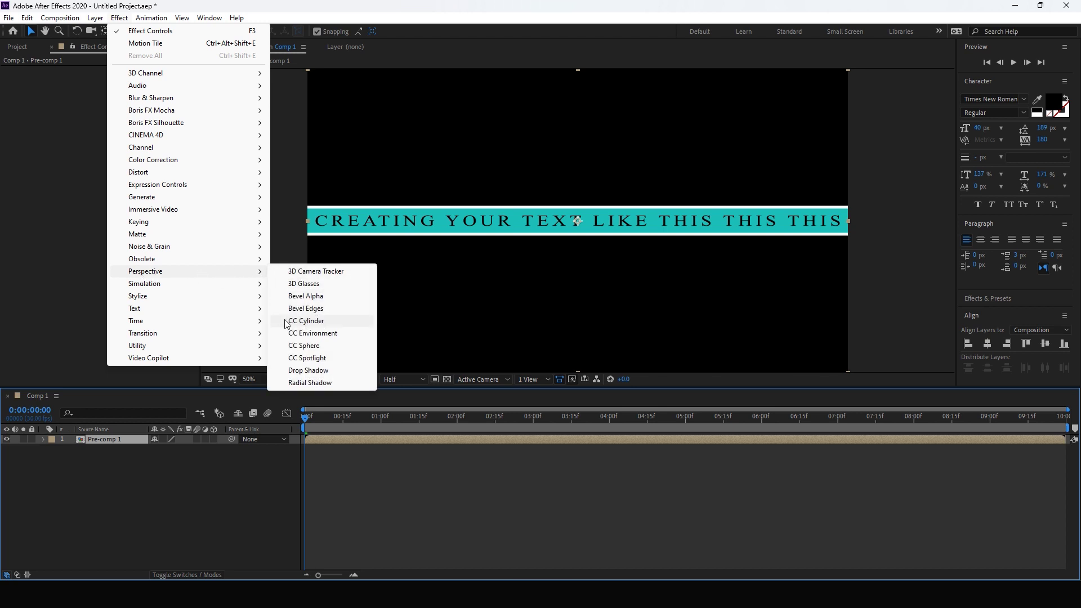
left_click(307, 321)
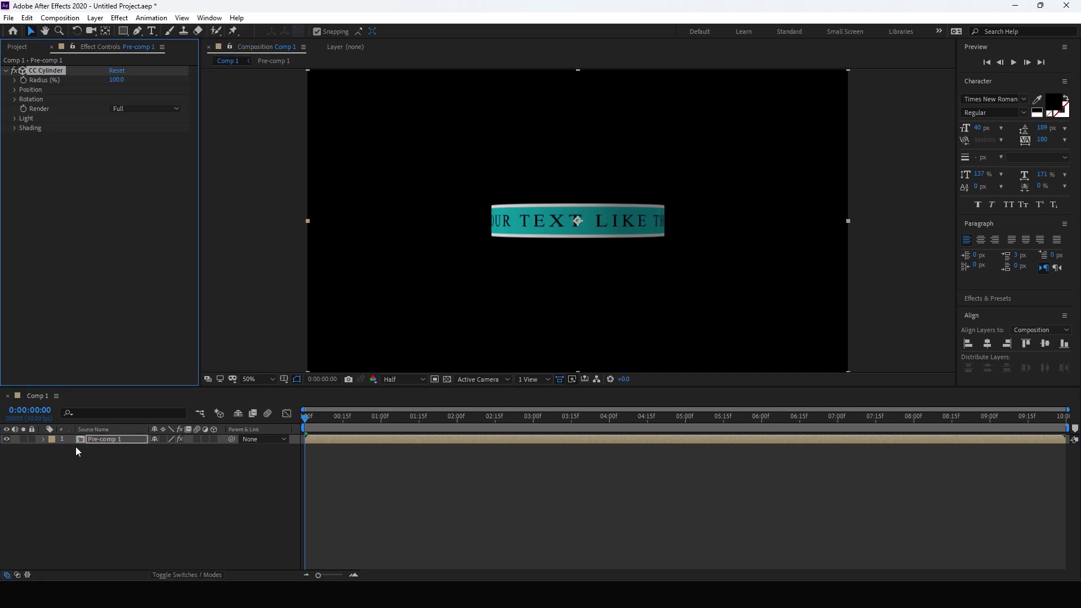
Set CC Cylinder Rotation X on Pre-comp 1 to -12° and preview the circling text.
left_click(43, 440)
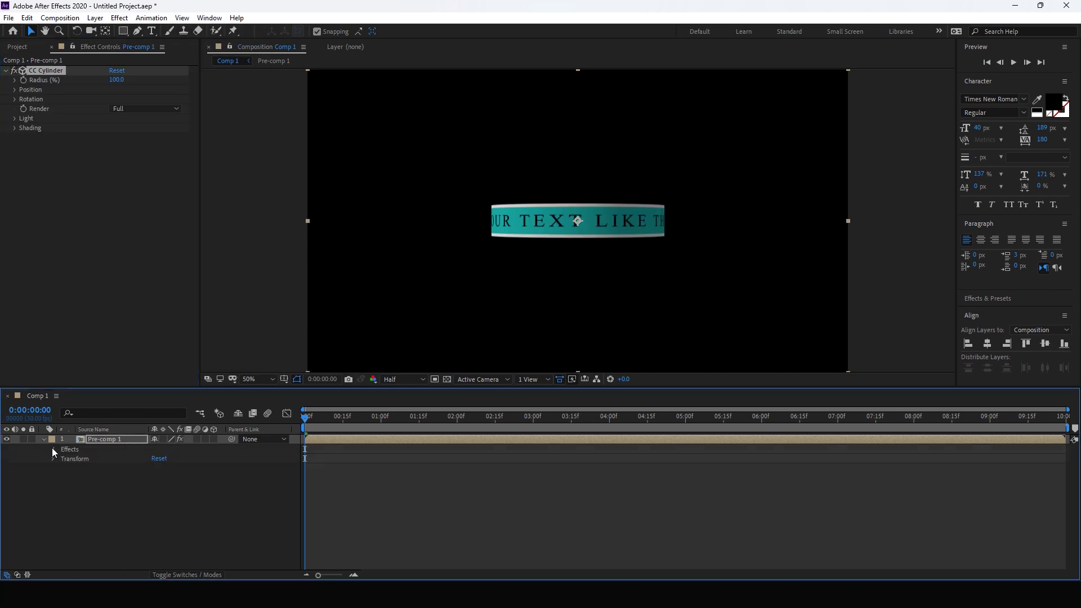
left_click(53, 449)
left_click(62, 459)
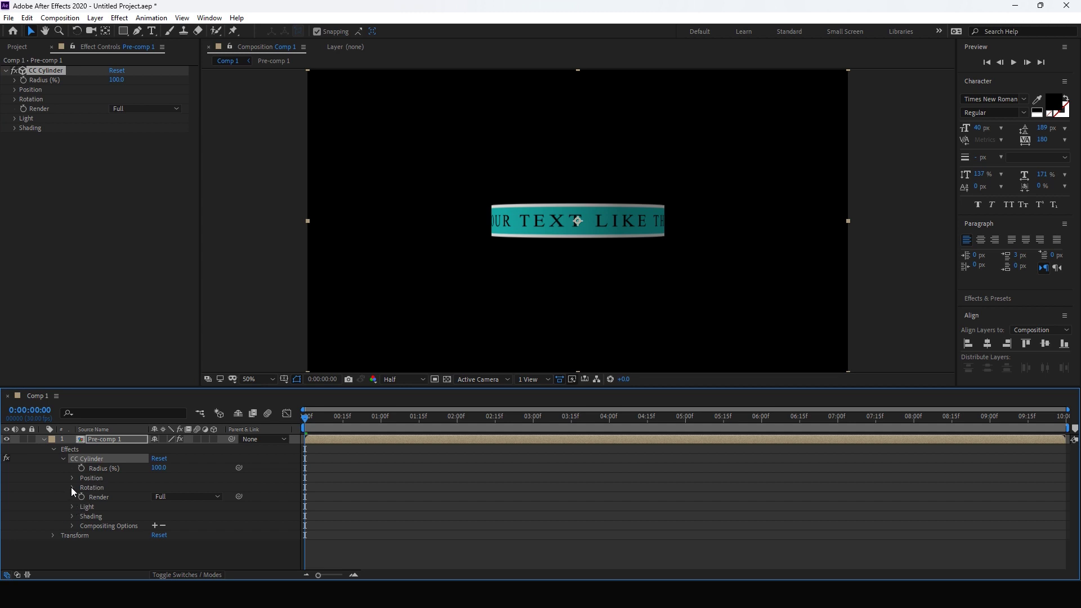
left_click(71, 488)
left_click_drag(167, 496, 137, 493)
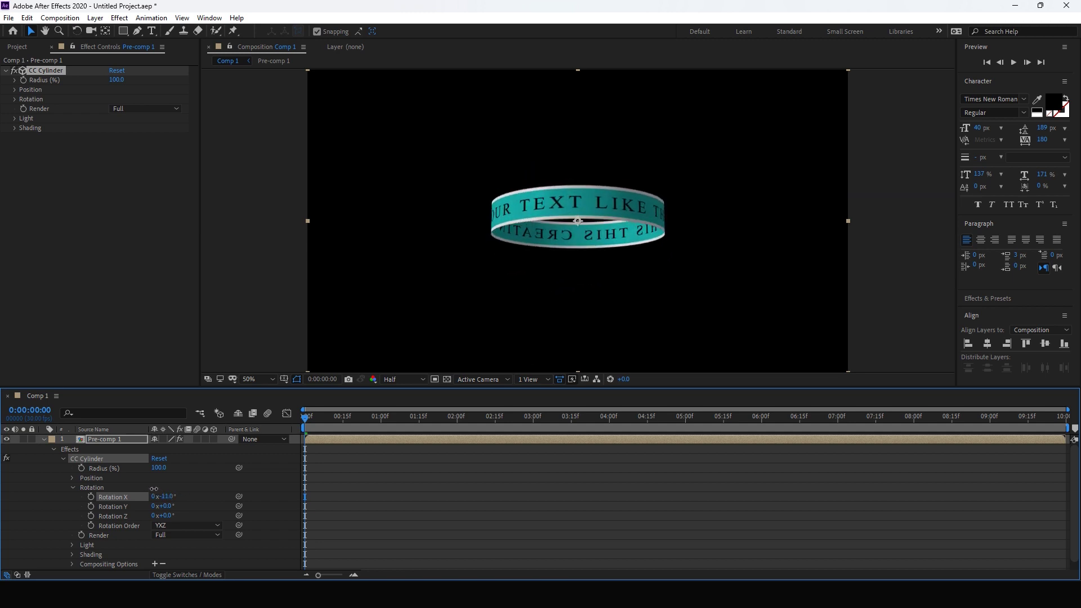
left_click(44, 439)
key("space")
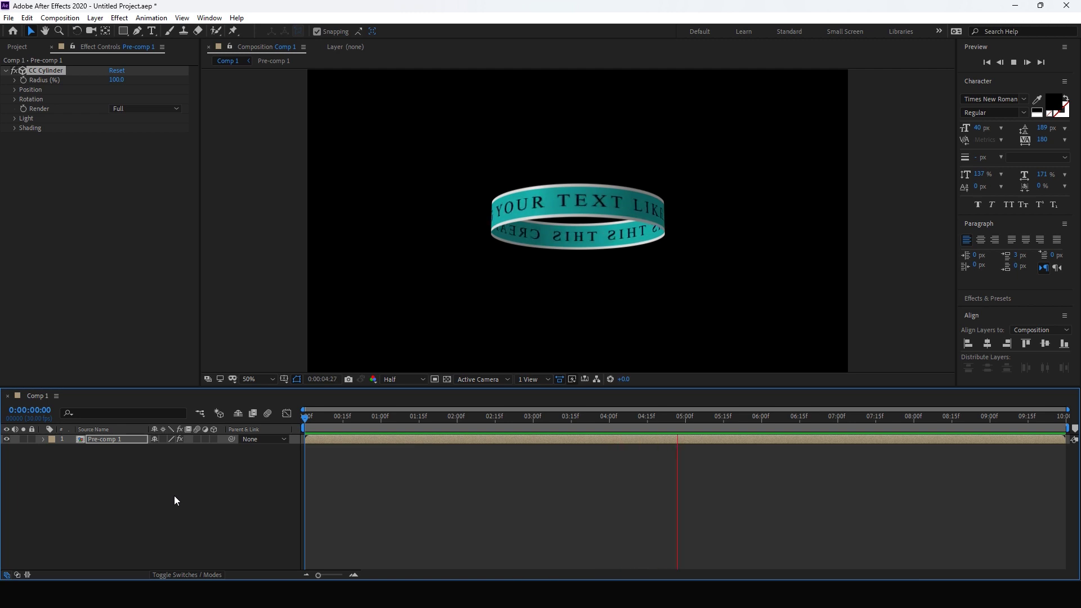
left_click(790, 415)
mouse_move(790, 415)
left_mouse_down()
mouse_move(529, 471)
mouse_move(156, 516)
left_mouse_up()
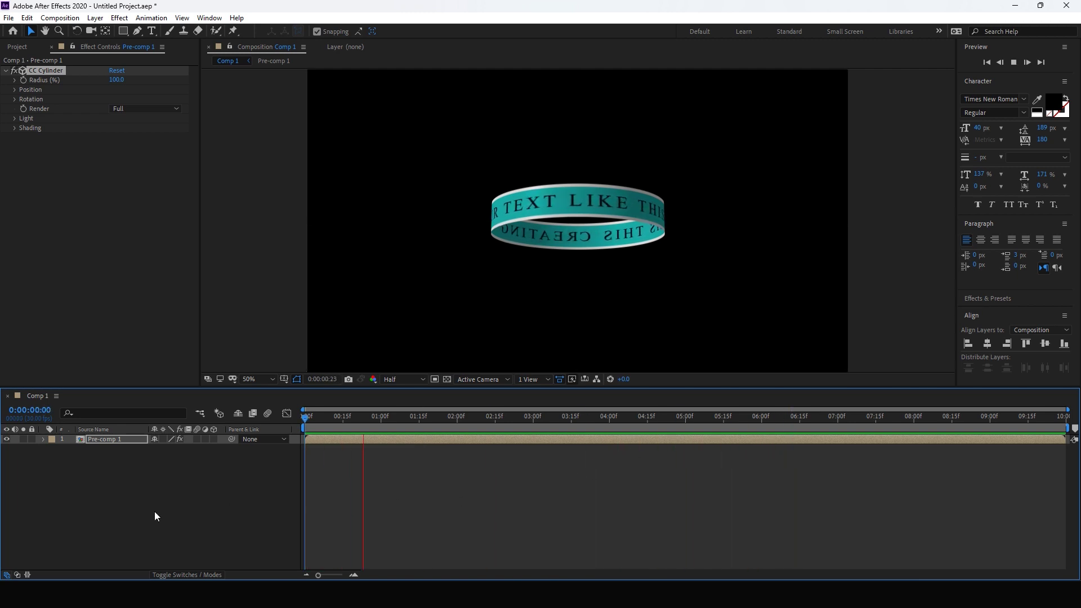